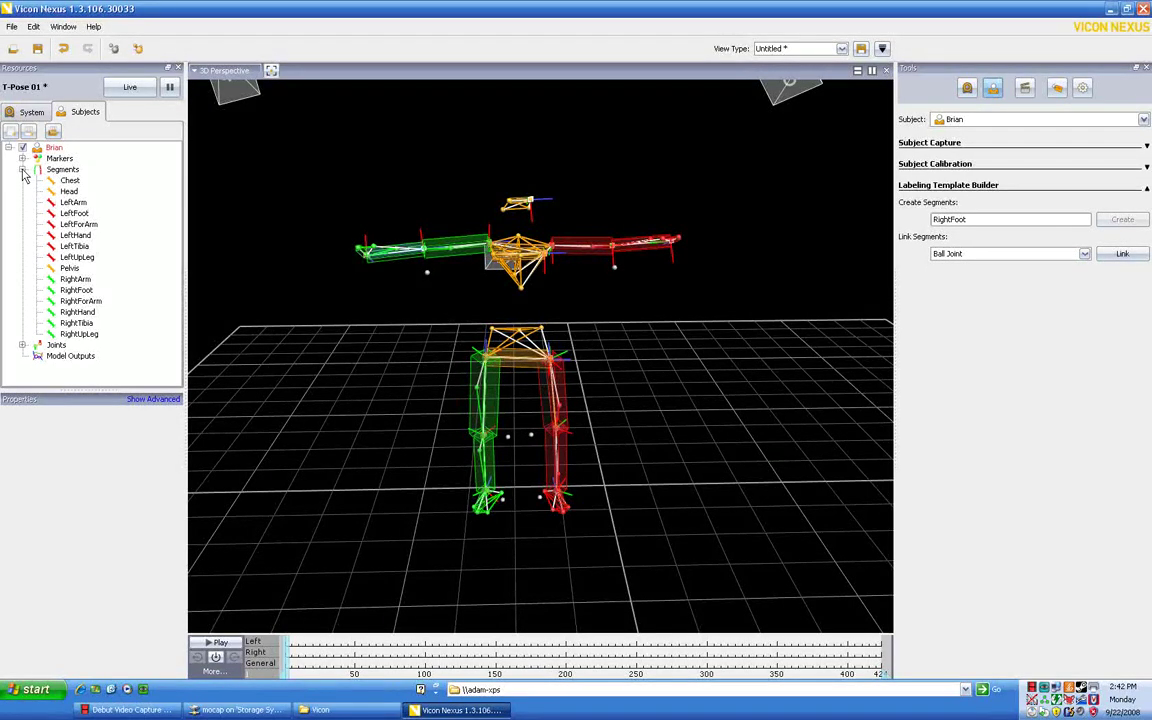
Step: Show the subject's full marker list and put marker Unlabeled2's name up for editing
click(22, 170)
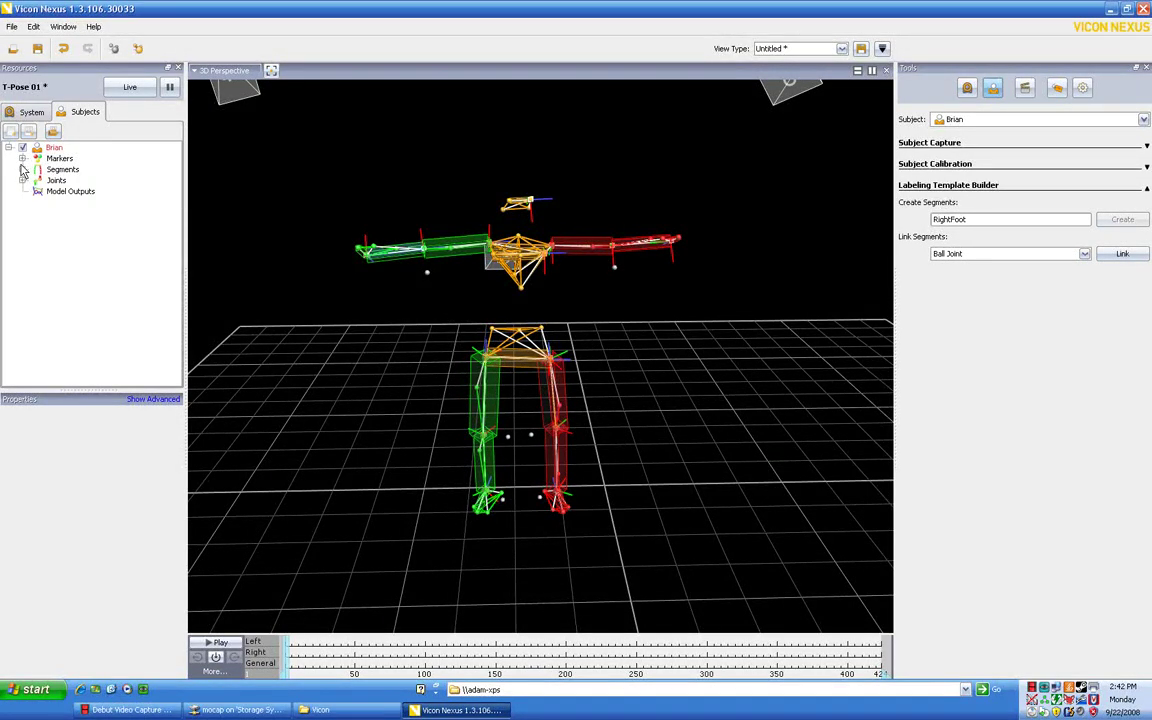
click(22, 158)
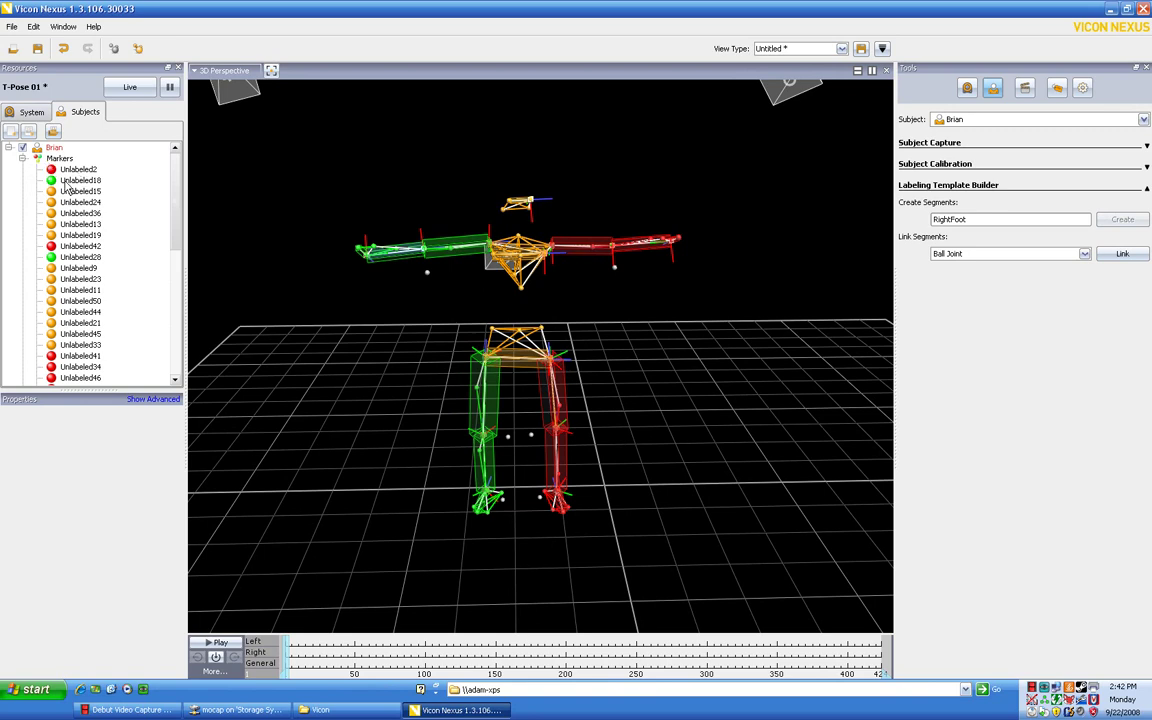
drag(80, 394, 82, 476)
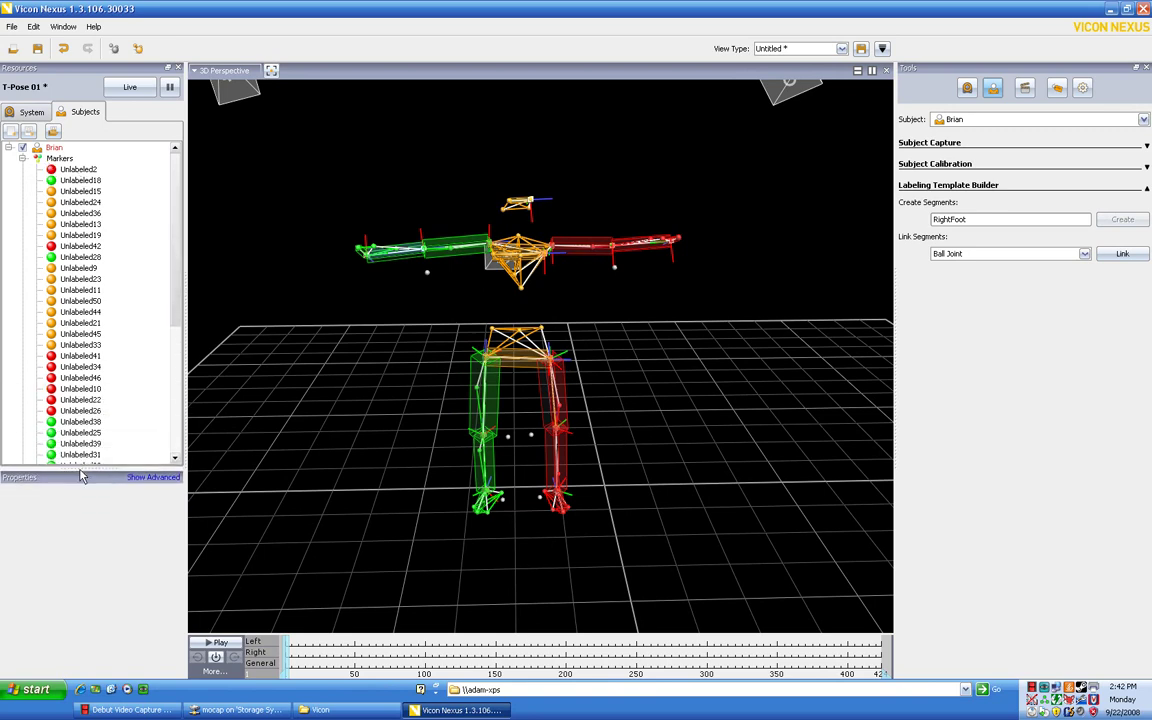
click(77, 170)
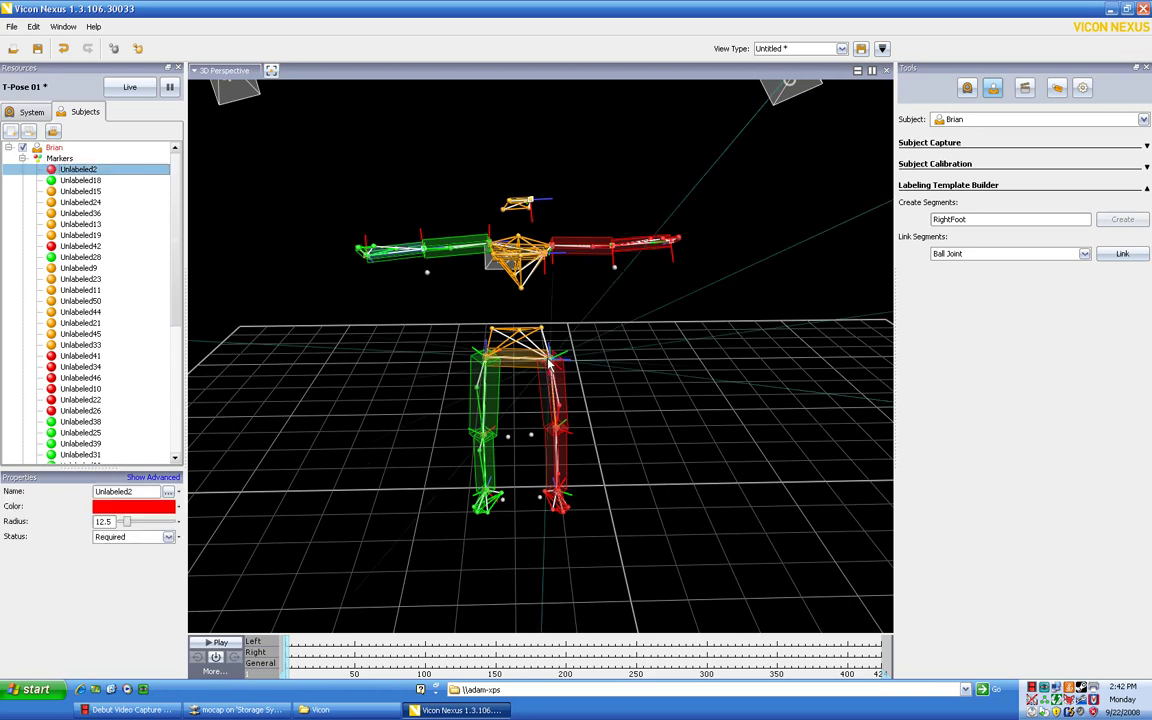
double_click(113, 491)
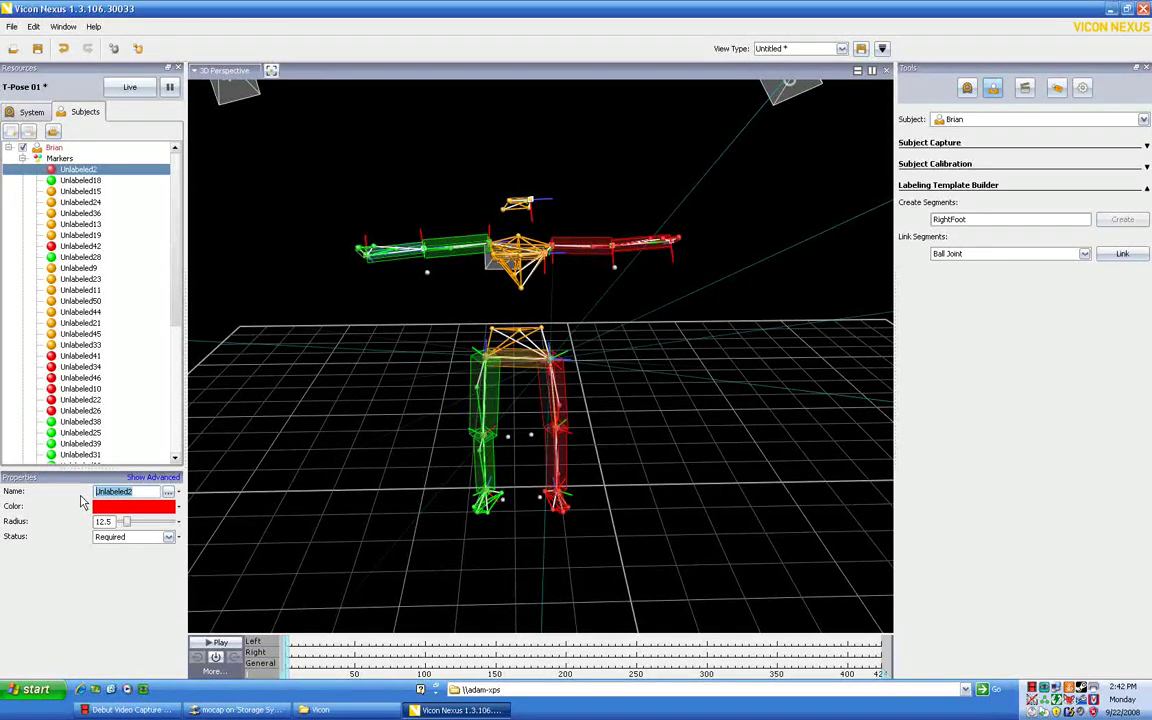
Step: Rename the first two markers to LASI and RASI
text(LP)
key(Return)
text(LASI)
click(80, 180)
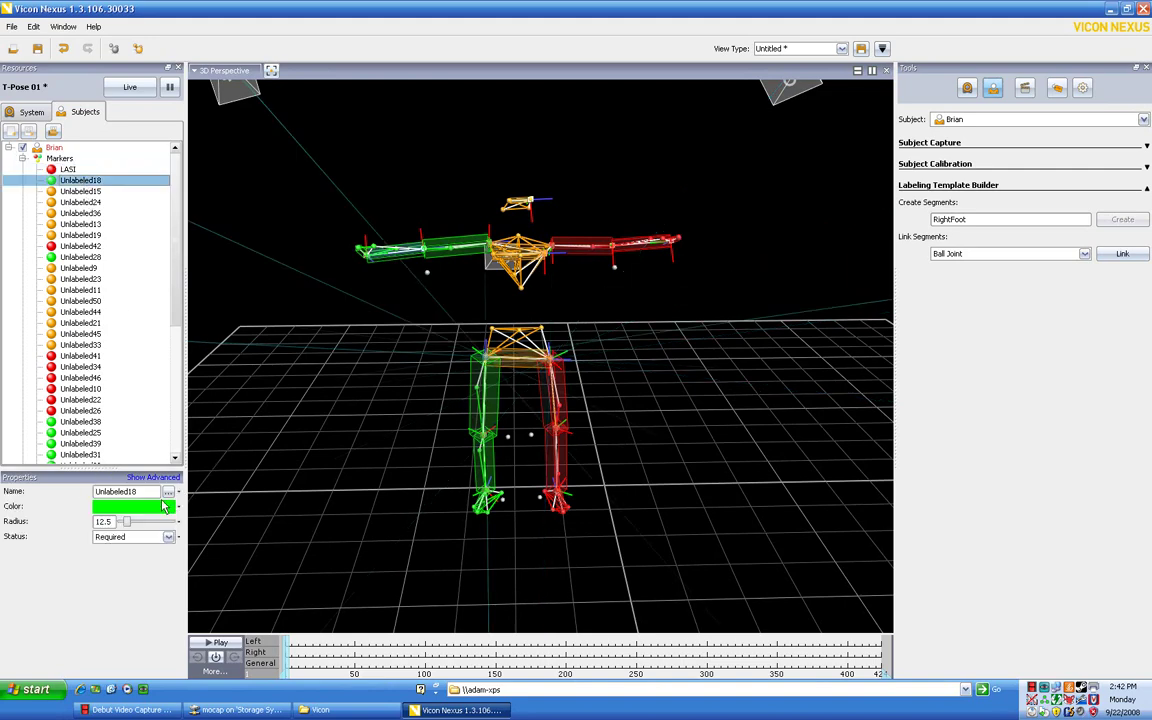
key(Tab)
text(R)
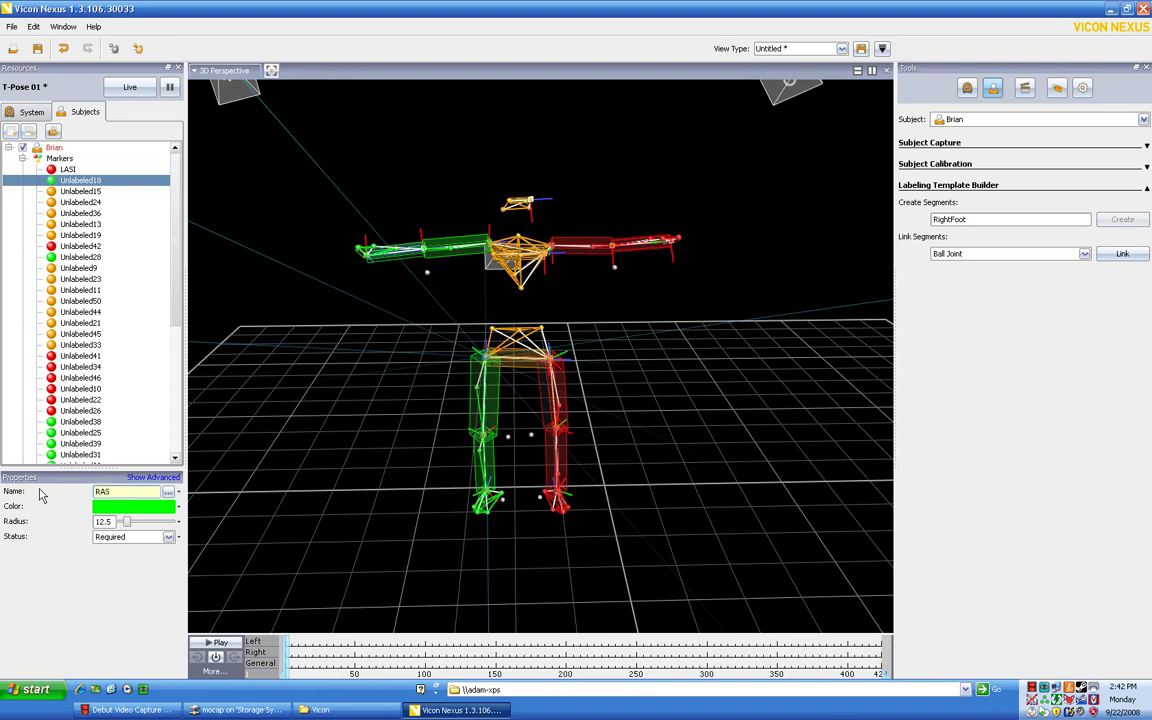
text(ASI)
click(82, 191)
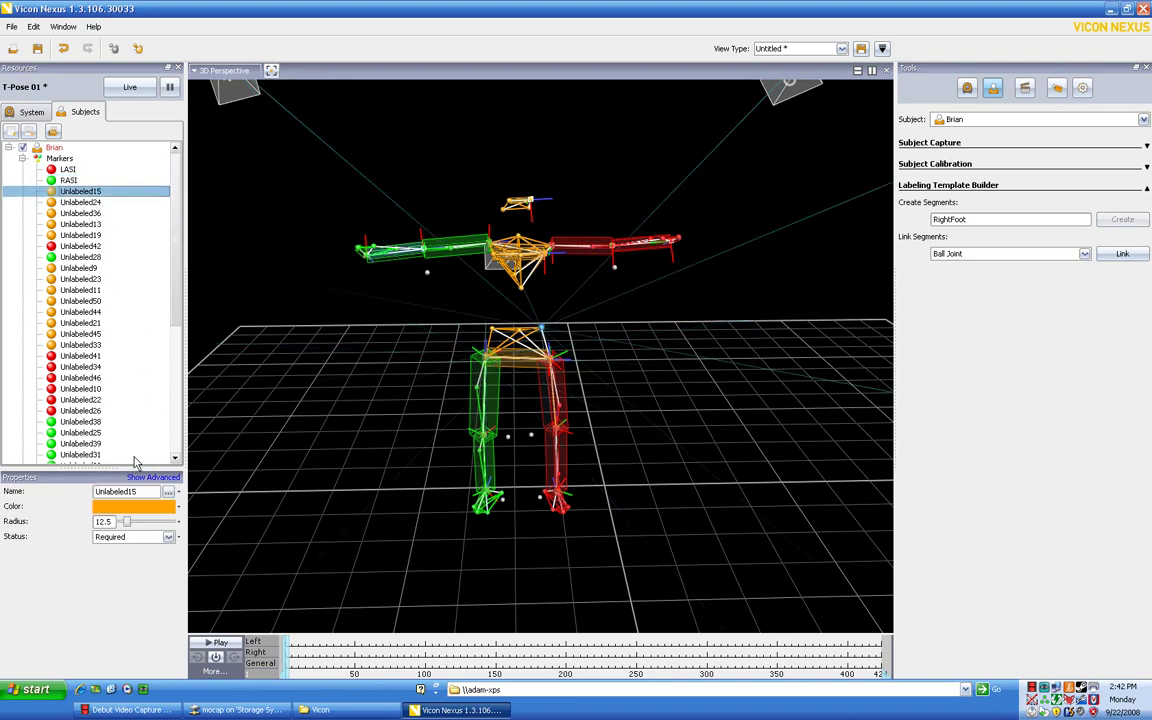
Step: Rename the next three markers to LPSI, RPSI and SACR
key(Tab)
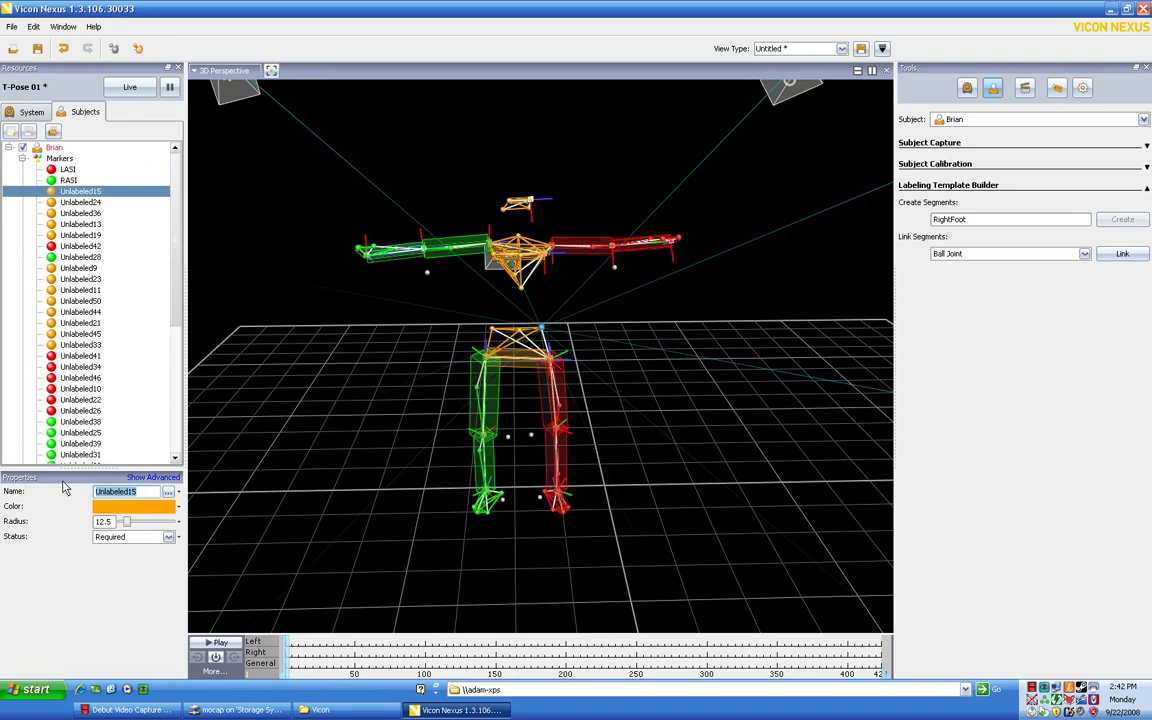
text(LPSI)
click(74, 202)
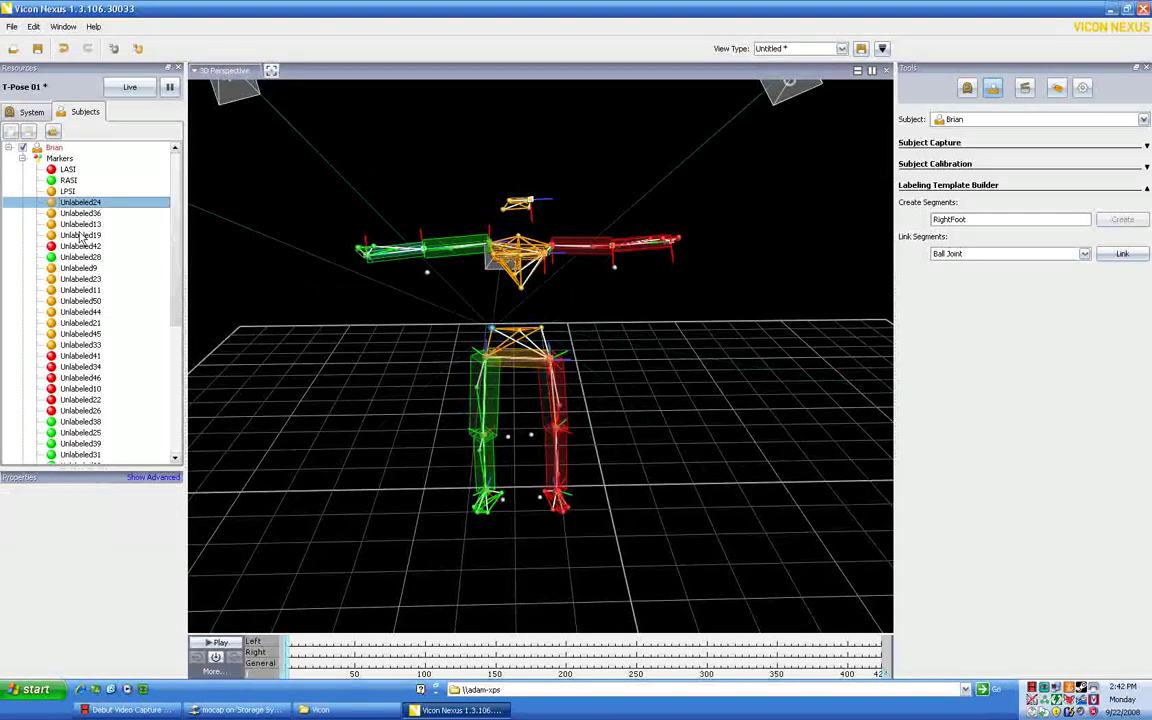
key(Tab)
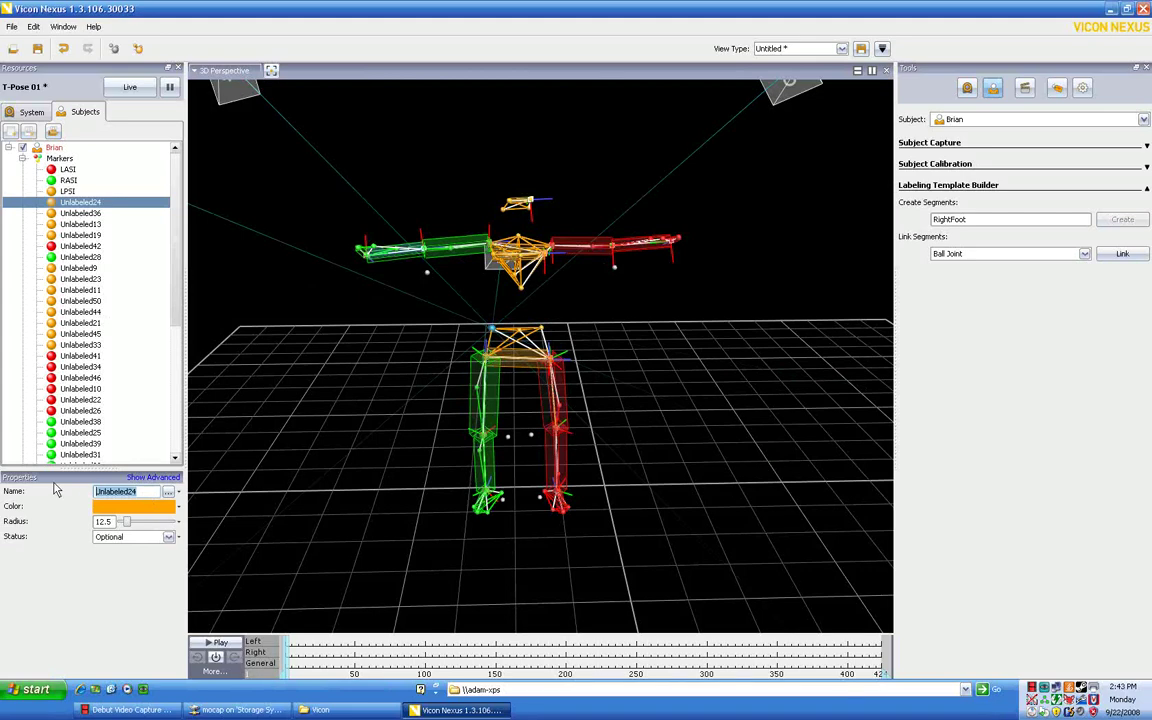
text(RPSI)
click(80, 213)
key(Tab)
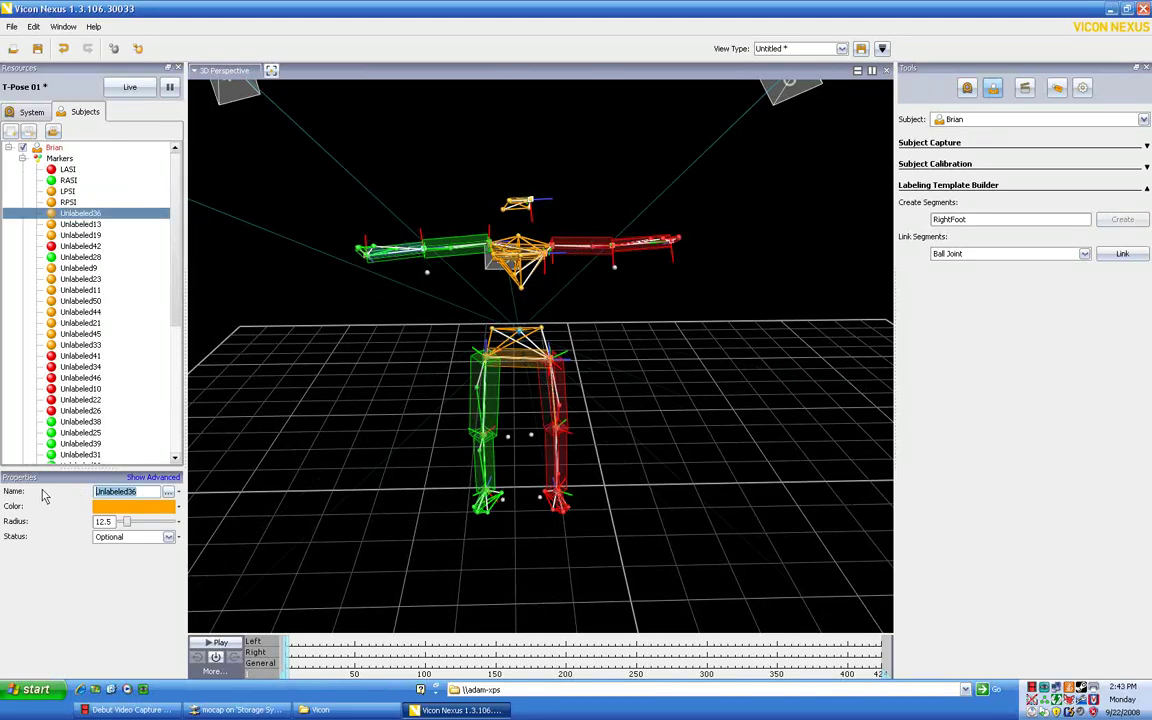
text(SACR)
click(82, 224)
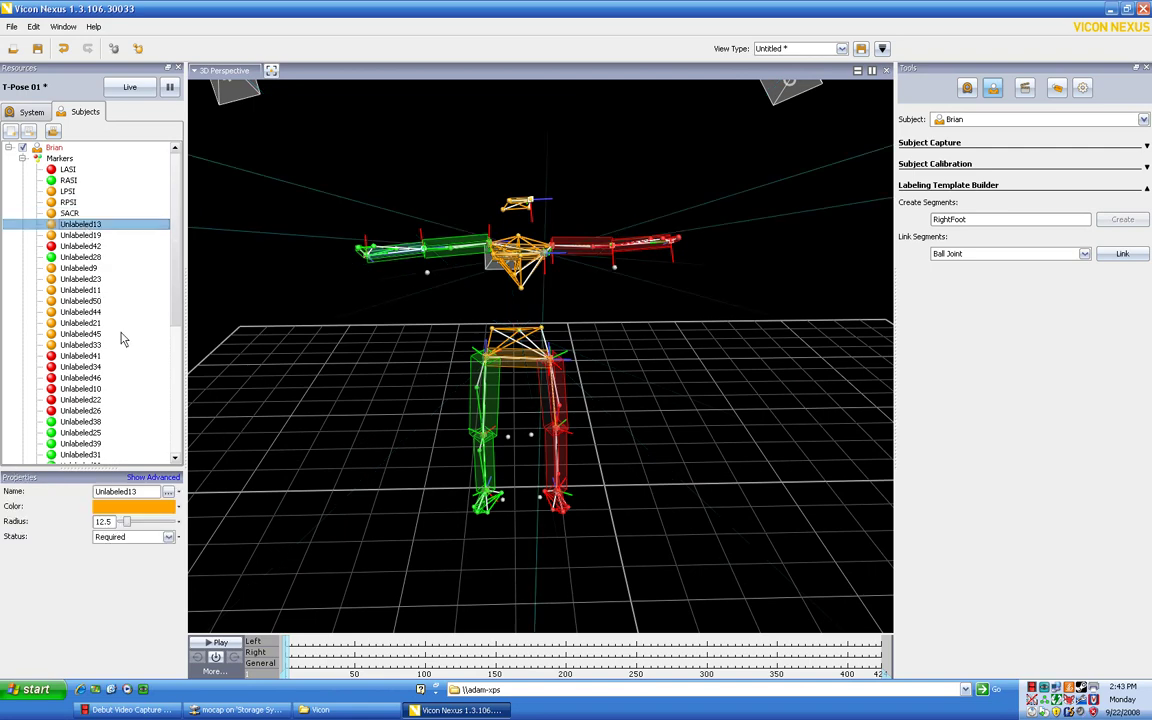
Step: Label the shoulder markers LFSH, RFSH and LBSH
drag(540, 299, 545, 330)
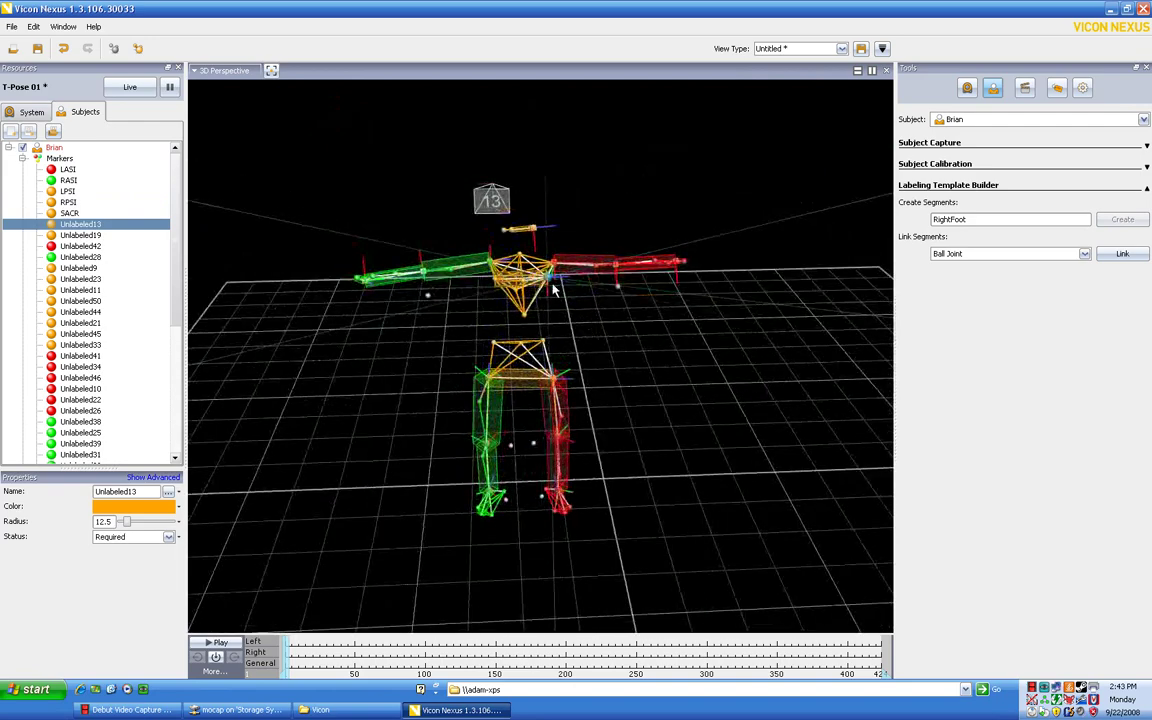
double_click(144, 492)
text(LFSH)
key(Return)
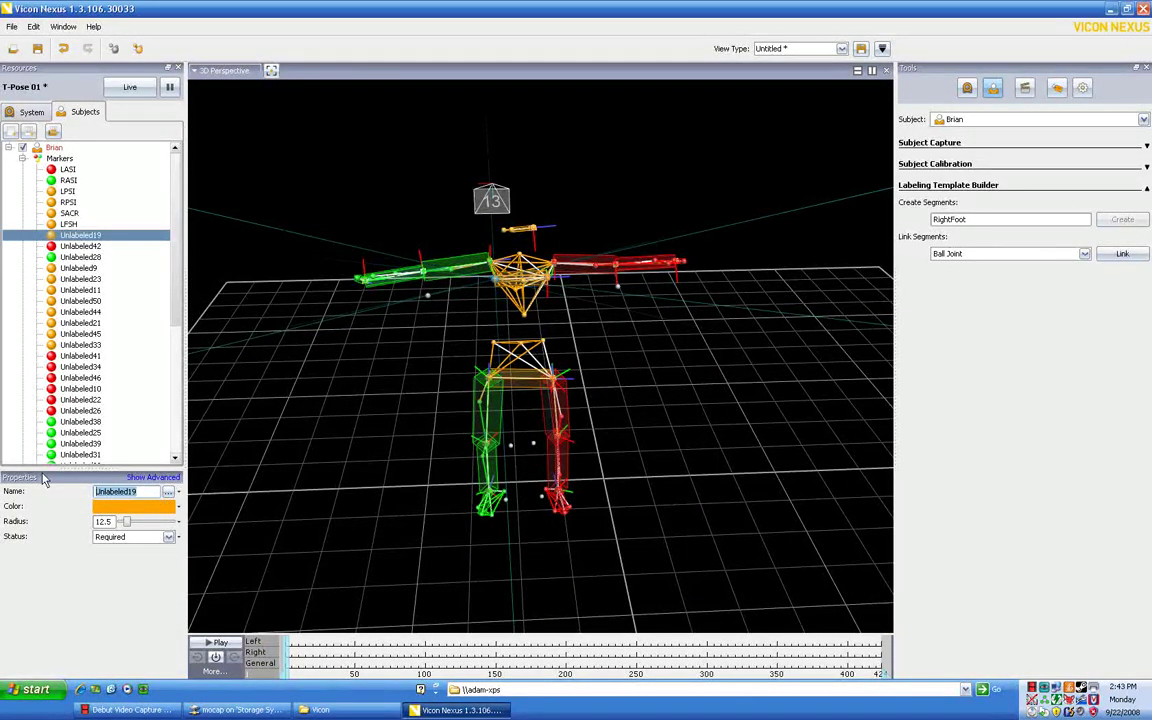
text(RFSH)
key(Return)
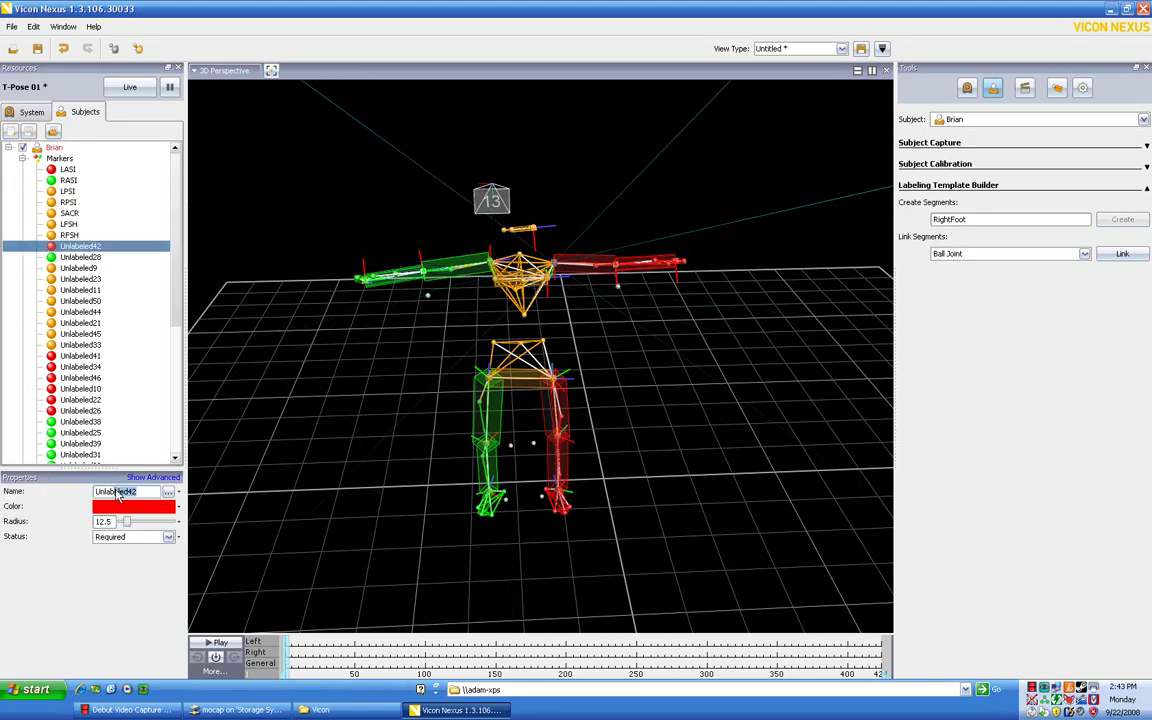
text(LBSH)
key(Return)
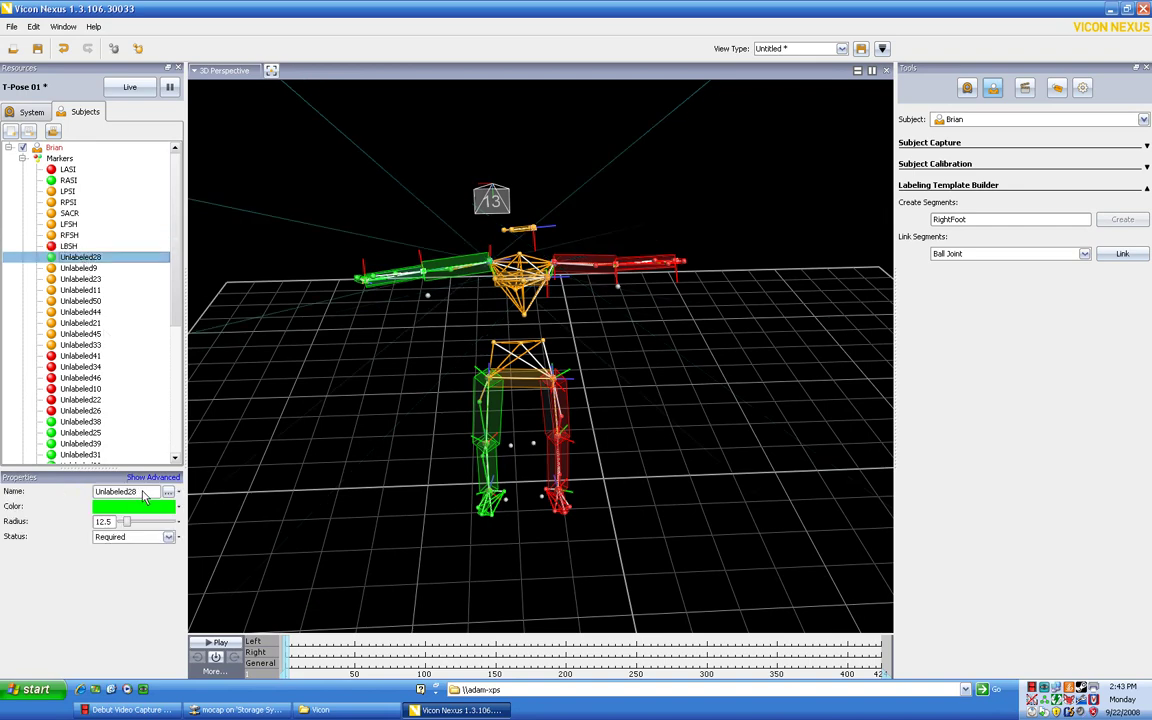
Step: Label the next three markers RBSH, CHEST and C7
double_click(140, 492)
text(R)
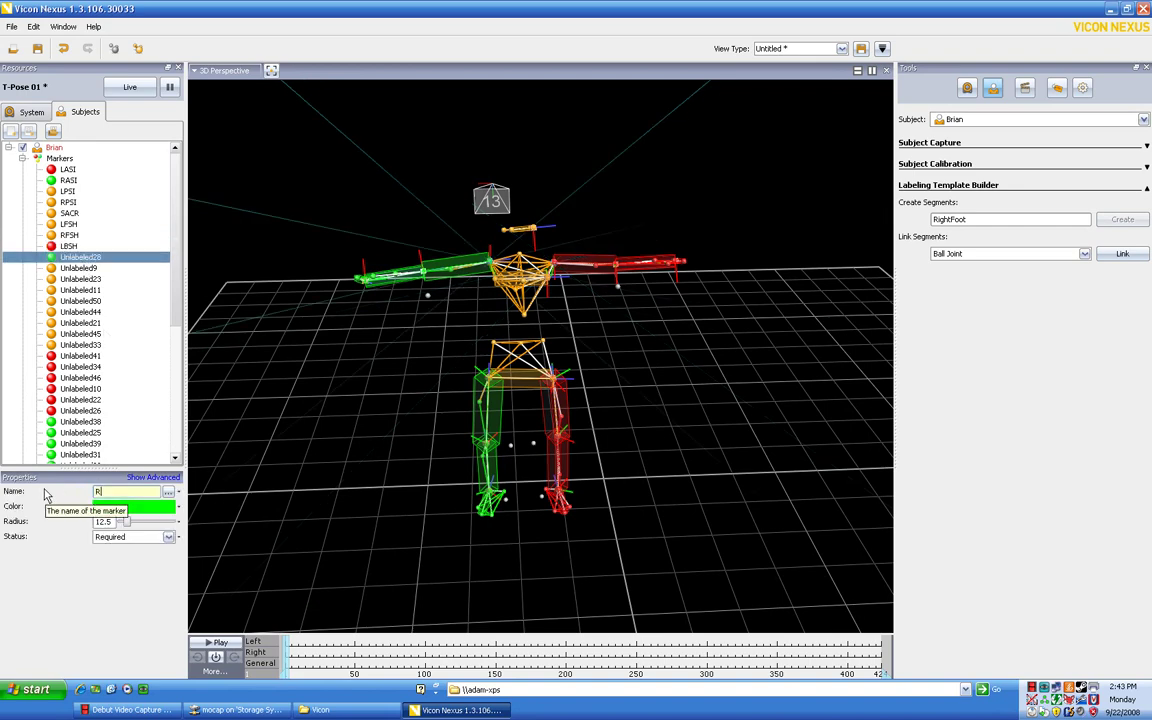
text(BSH)
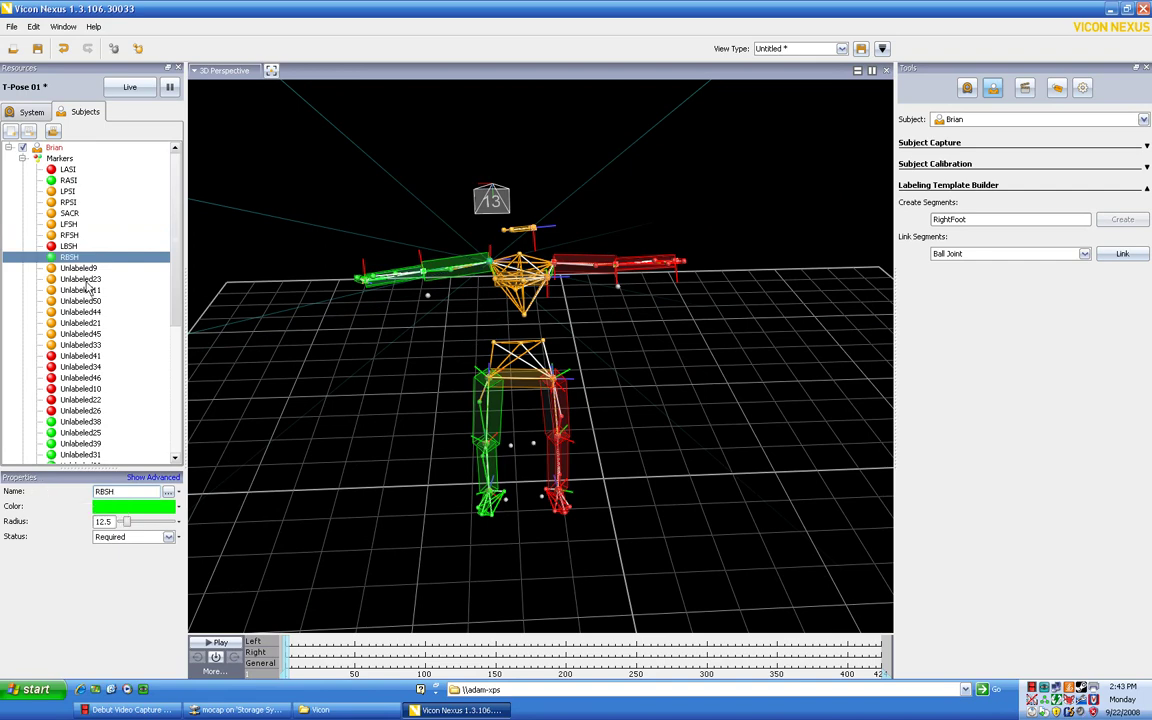
key(Return)
key(Tab)
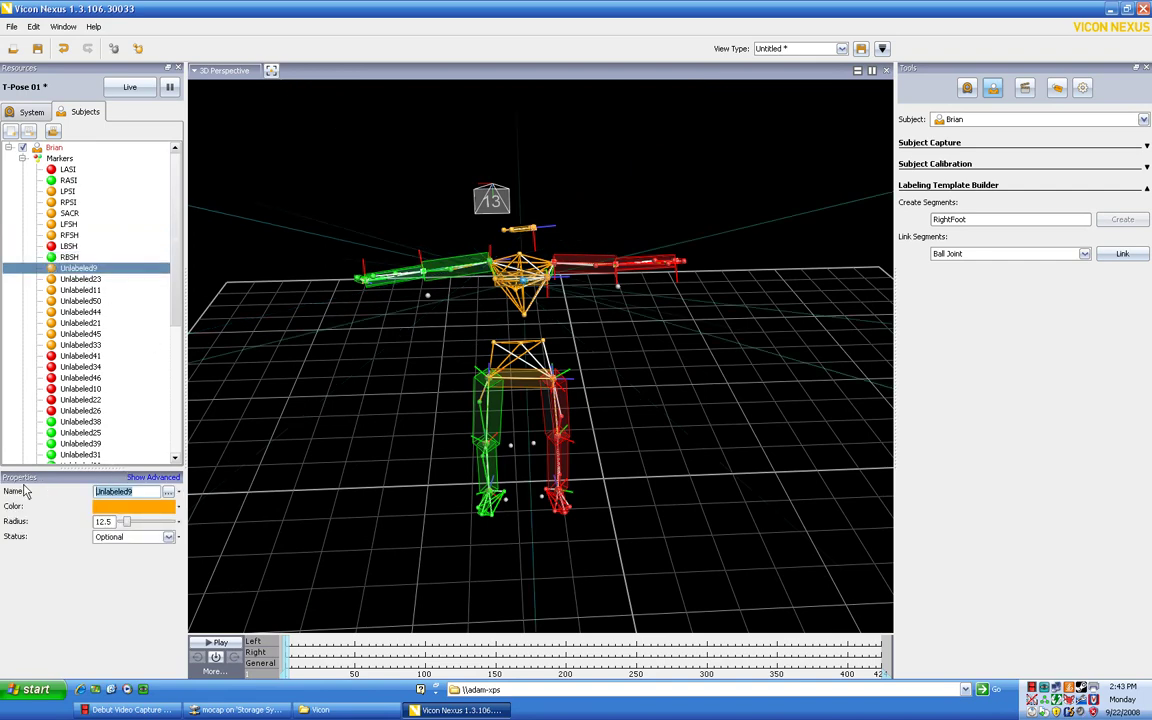
text(CHEST)
key(Return)
key(Tab)
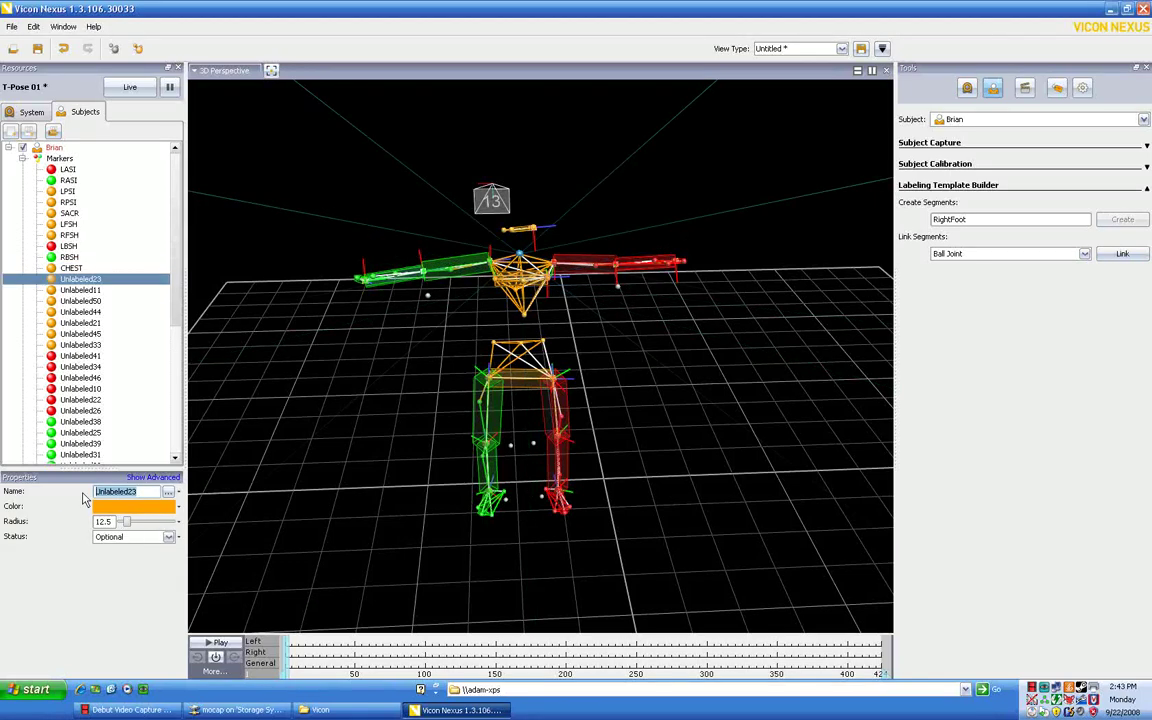
text(C7)
key(Return)
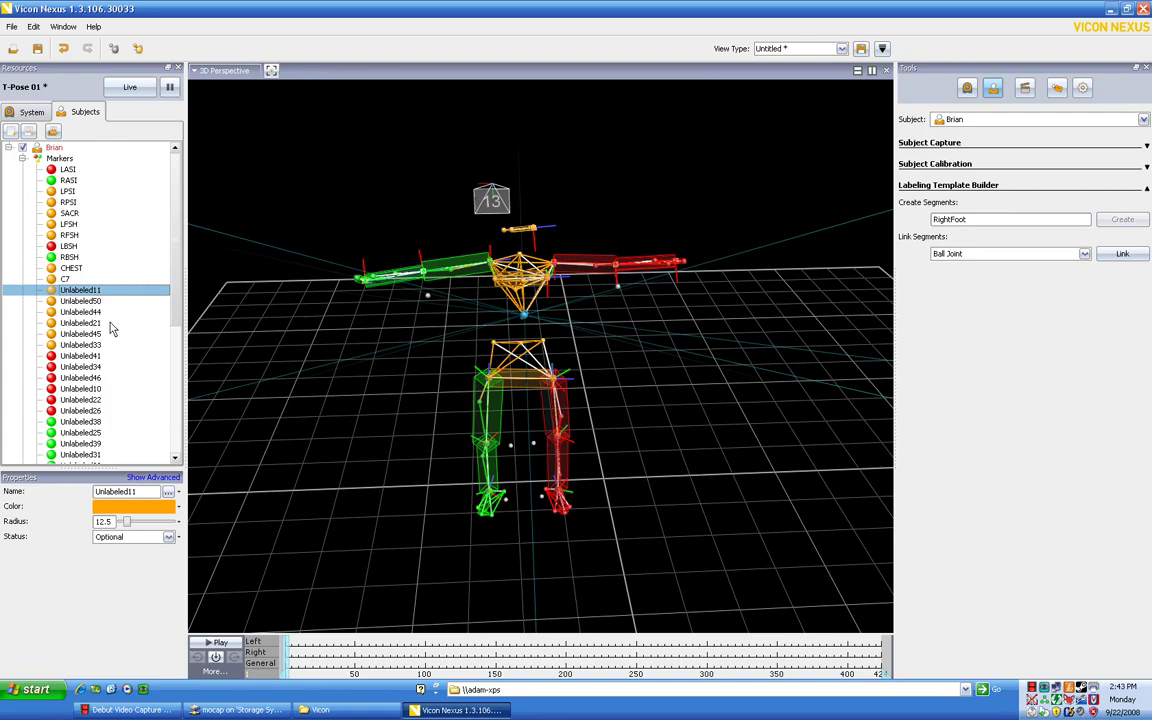
key(Tab)
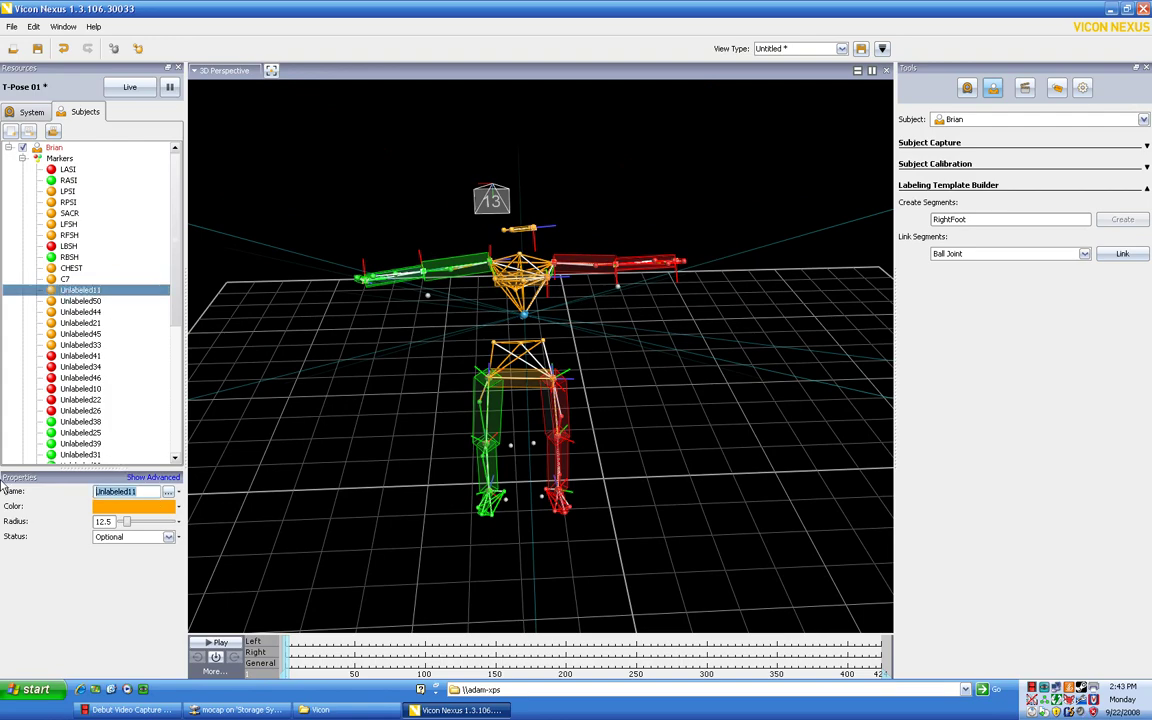
Step: Label markers Unlabeled11 and Unlabeled50 as STERN and T10
mouse_move(267, 357)
mouse_down()
mouse_move(357, 352)
mouse_move(264, 345)
mouse_up()
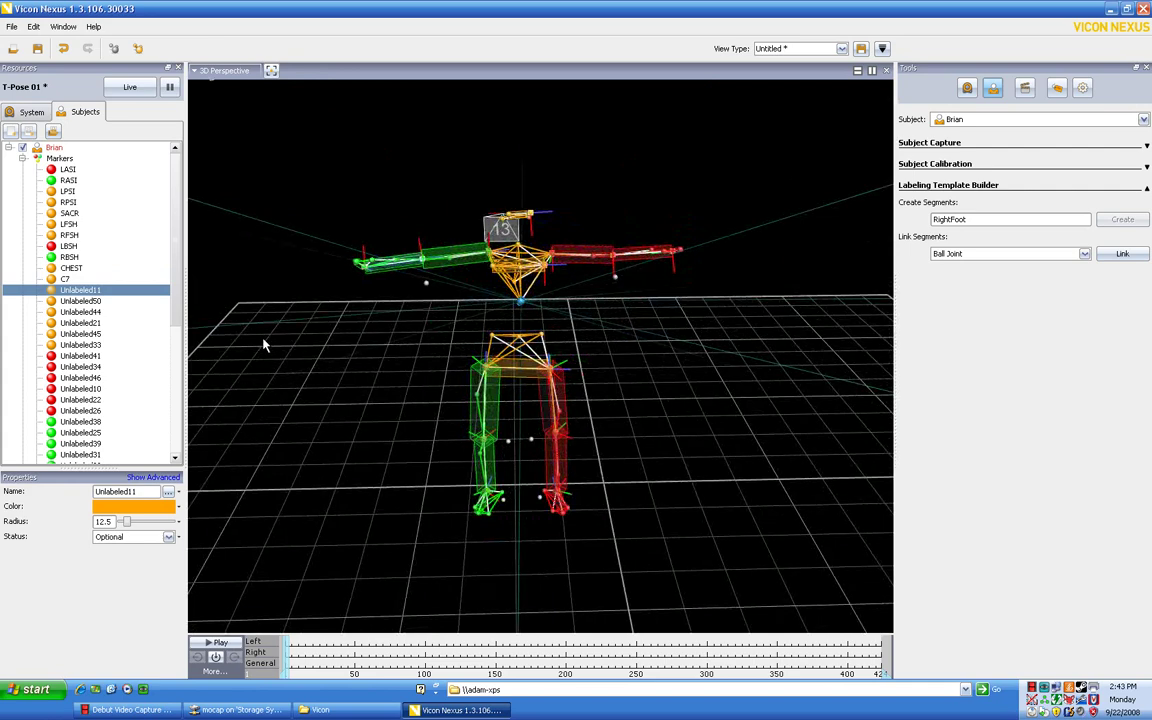
double_click(150, 491)
text(STERN)
key(Return)
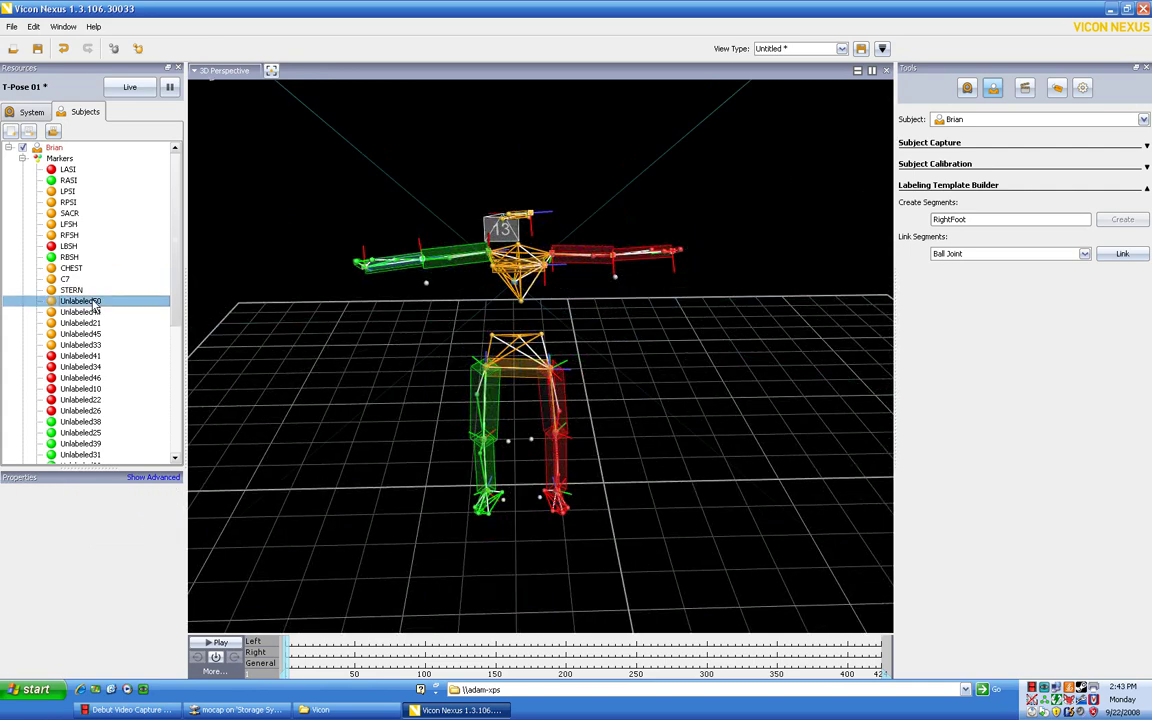
double_click(148, 494)
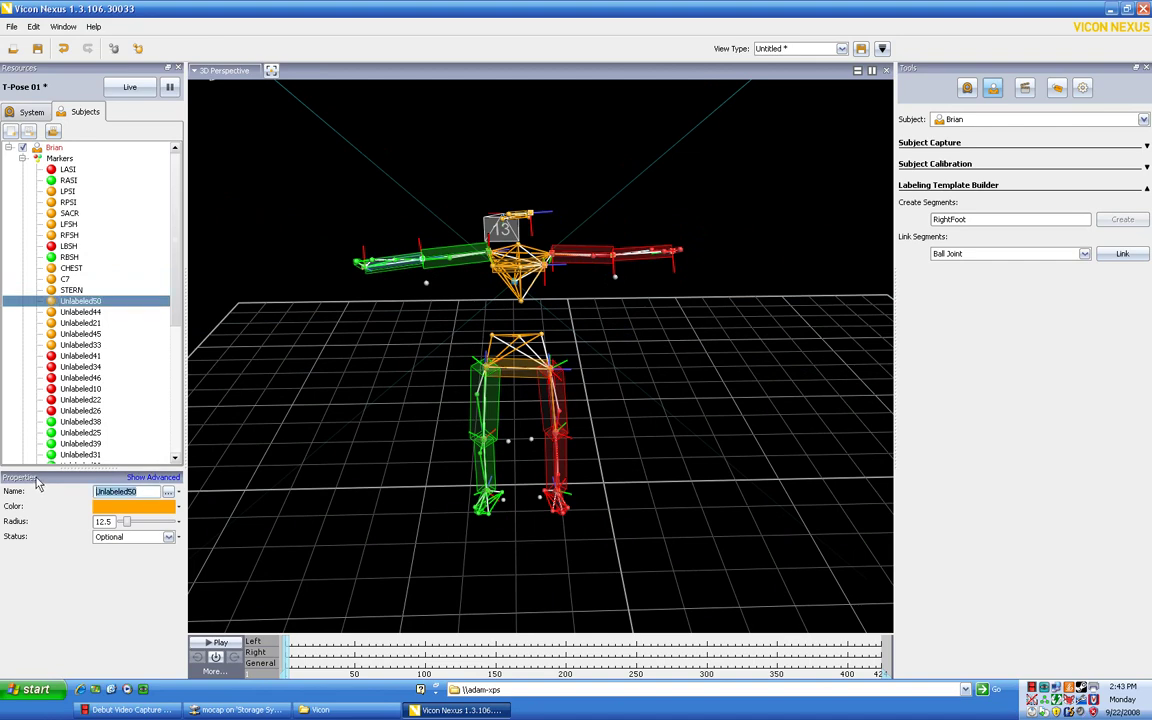
text(T21)
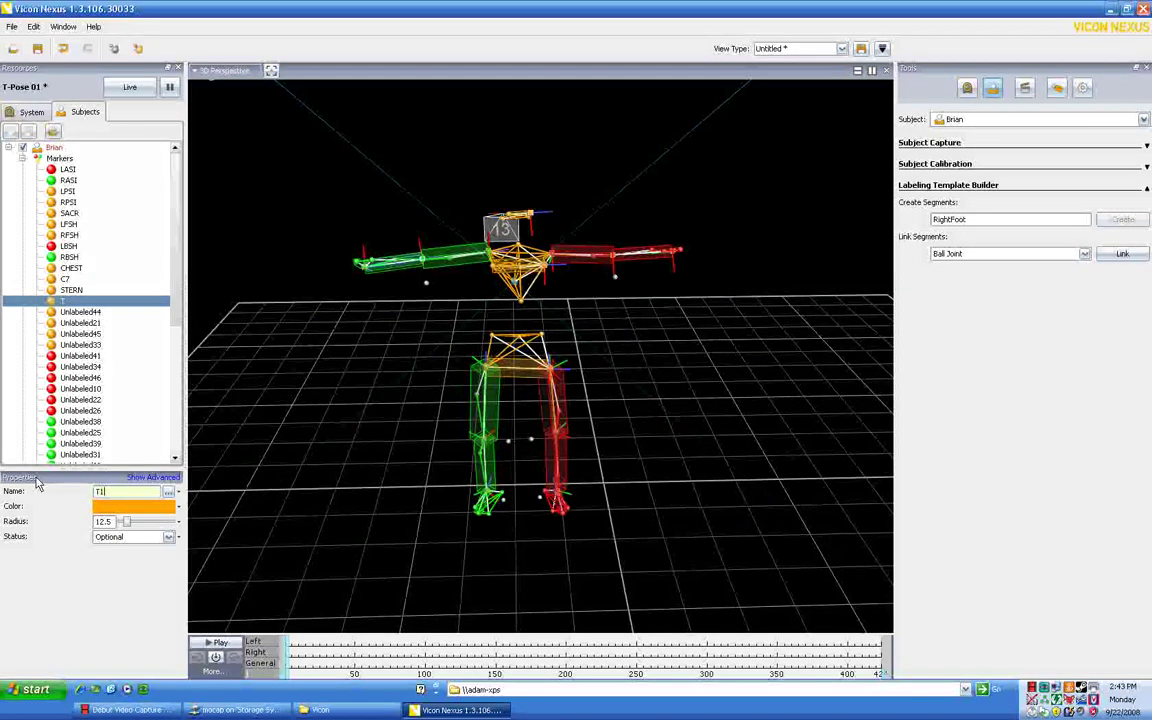
text(10)
key(Return)
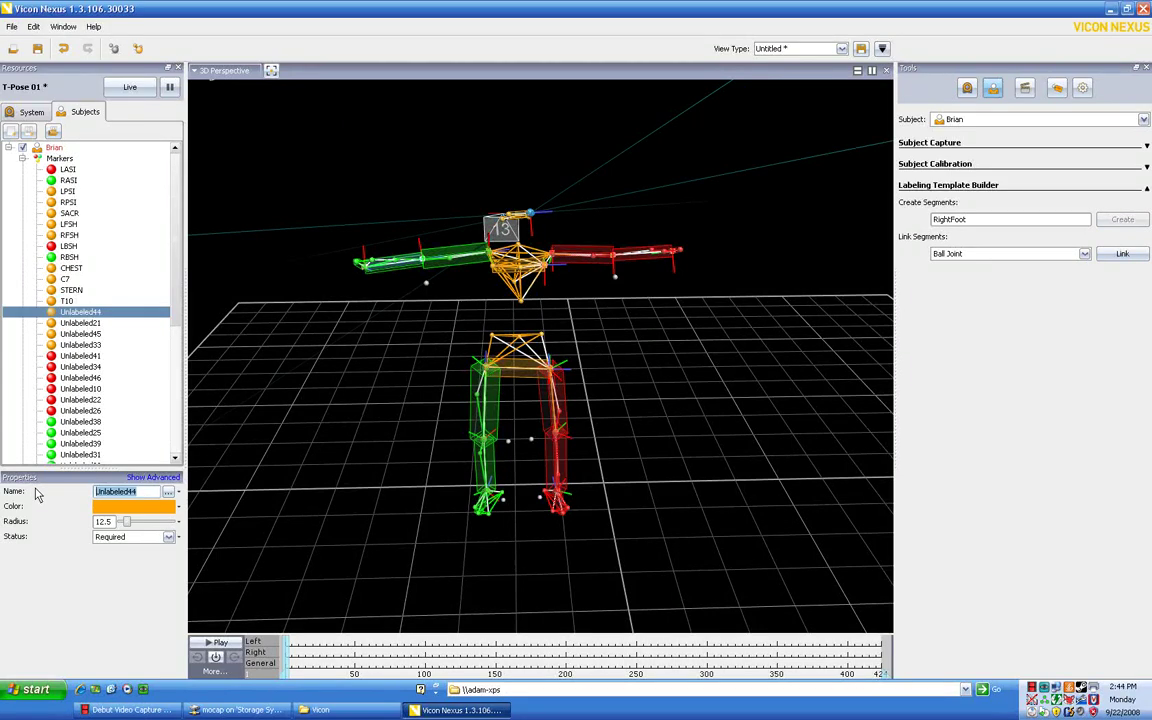
Step: Label the four head markers LFHD, RFHD, LBHD and RBHD
text(LFHD)
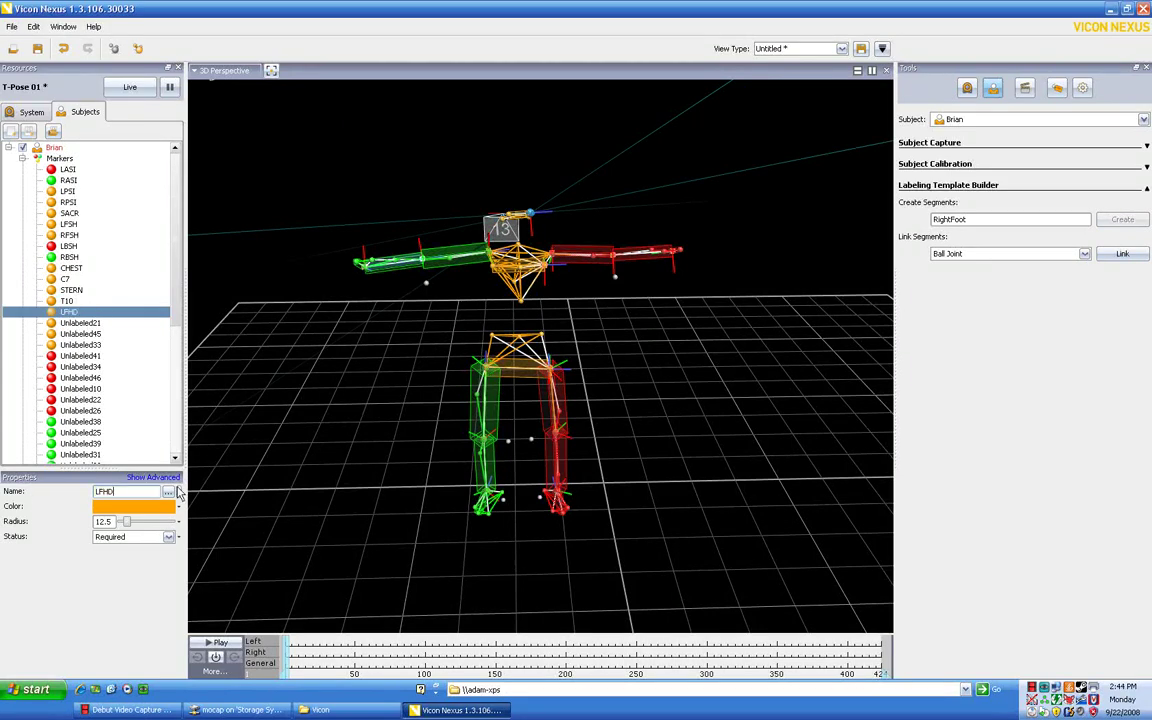
key(Return)
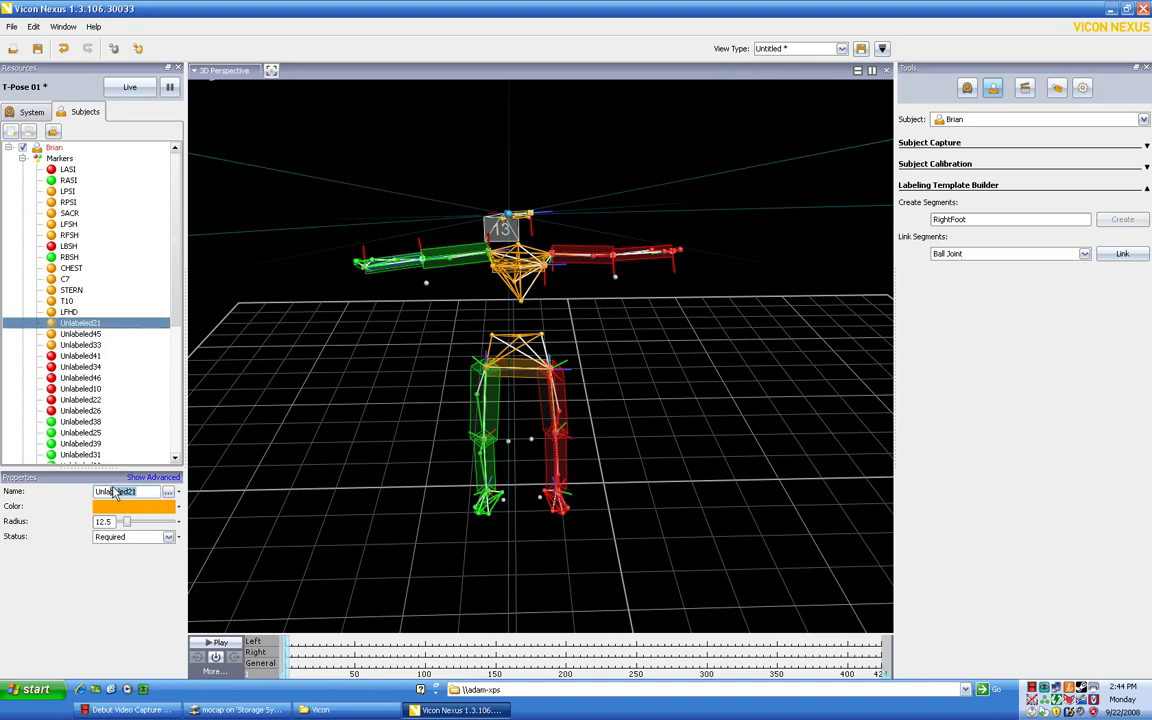
text(RFHD)
key(Return)
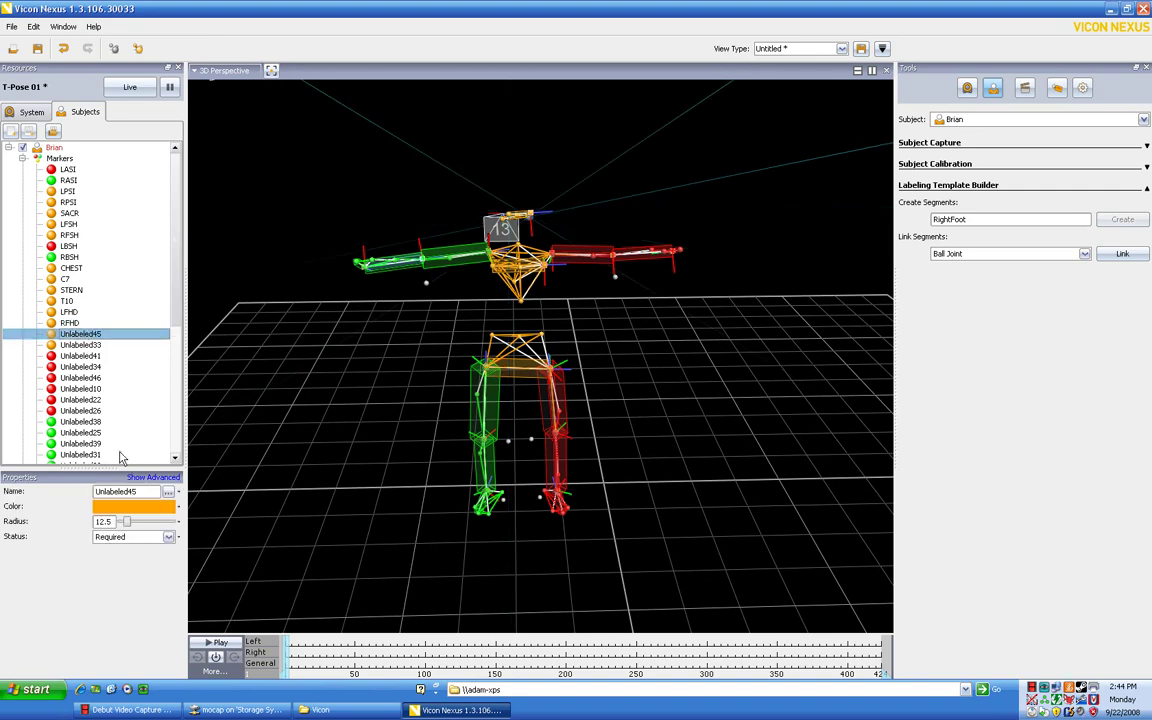
text(LBH)
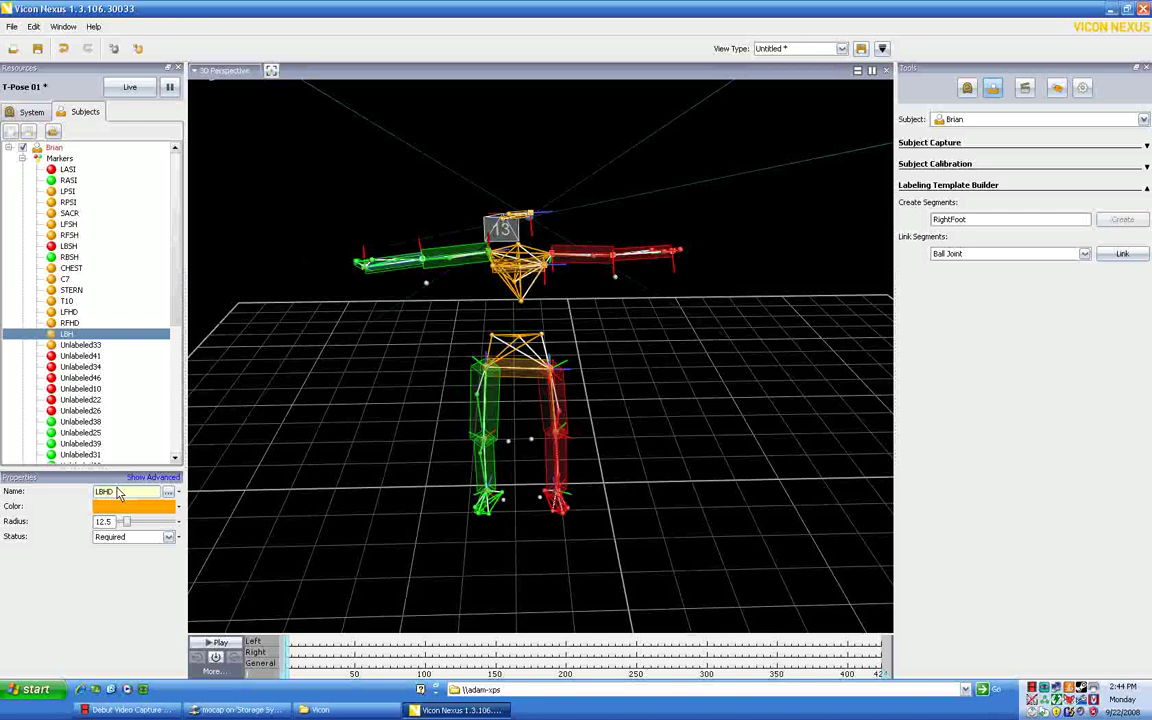
text(D)
key(Return)
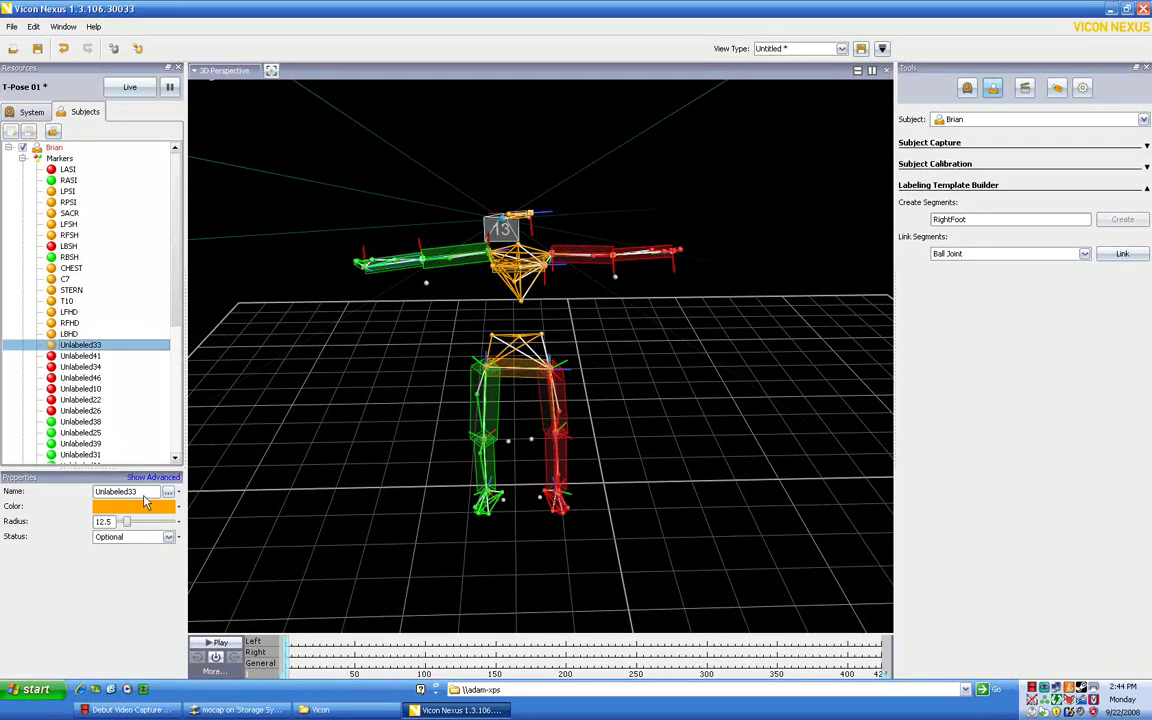
key(Tab)
text(RB)
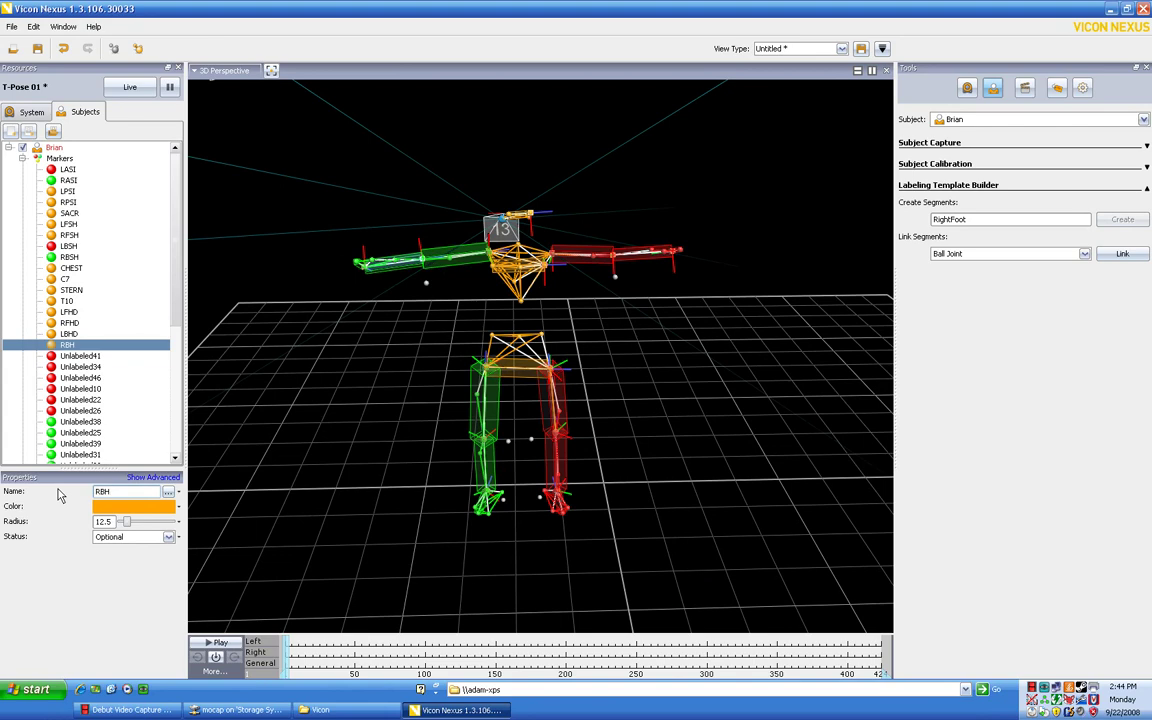
key(Return)
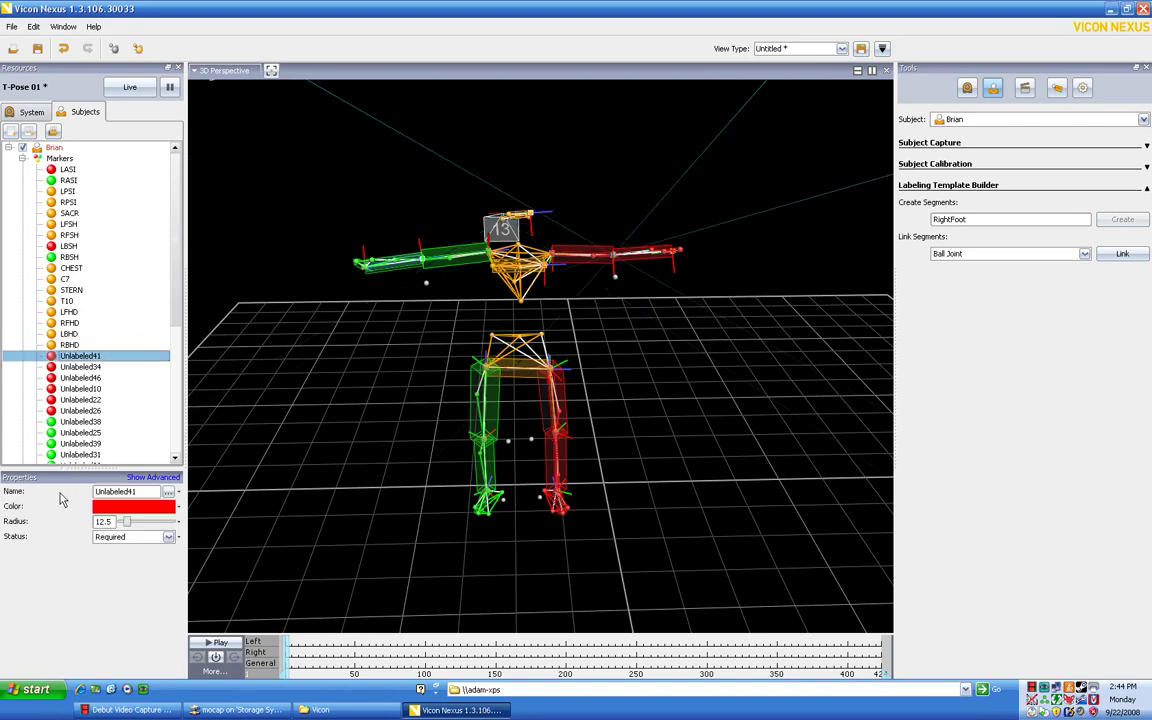
Step: Label the left elbow and upper-arm markers LELB and LARM
key(Tab)
text(L)
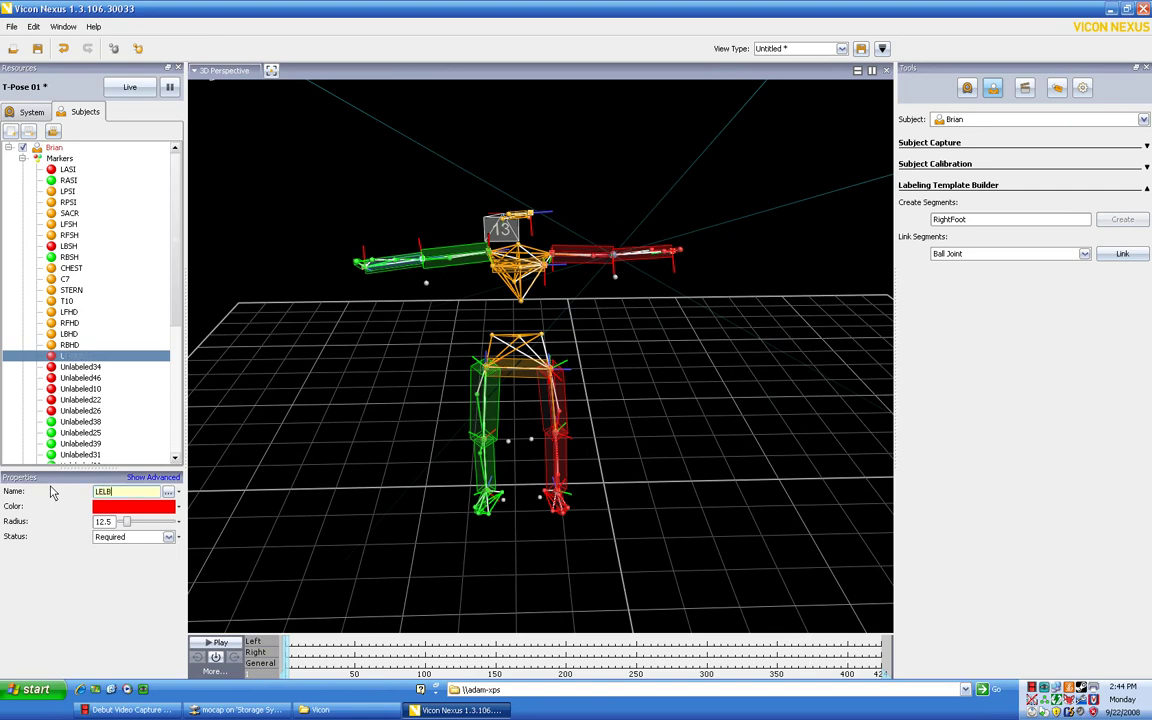
key(Return)
key(Tab)
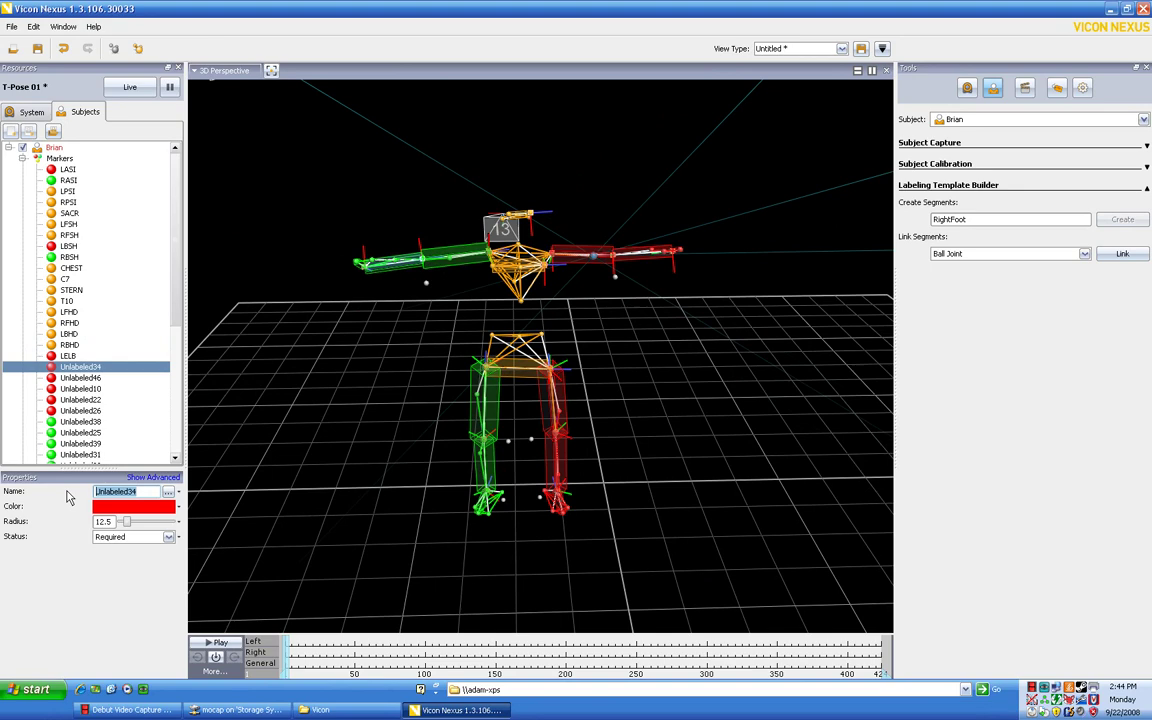
text(LARM)
key(Return)
Step: Label the left wrist markers LWRI and LWRM
key(Tab)
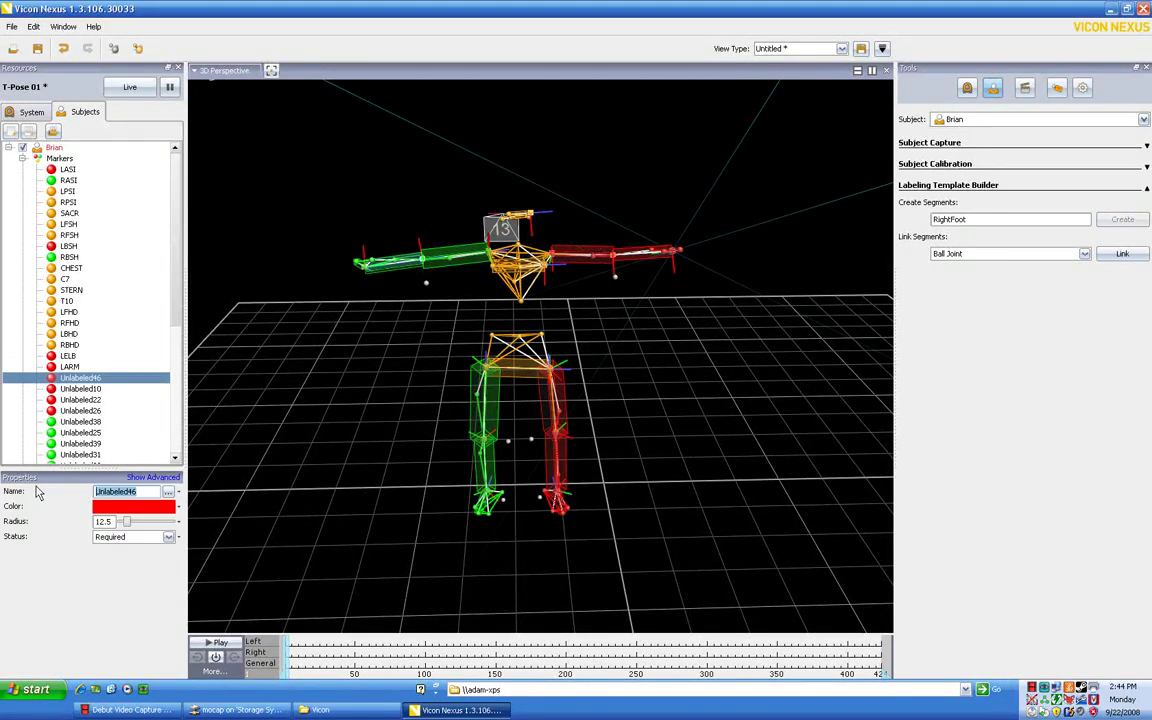
drag(352, 353, 353, 418)
drag(143, 494, 94, 497)
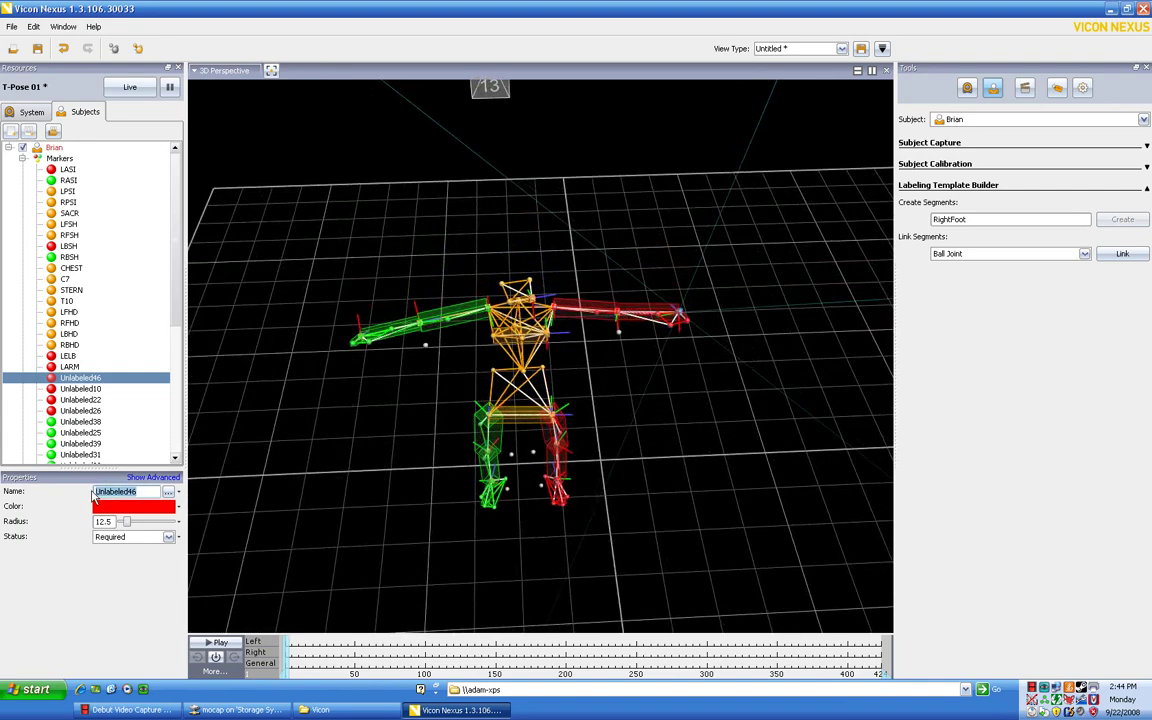
text(LWR)
key(Return)
click(90, 389)
drag(140, 492, 30, 491)
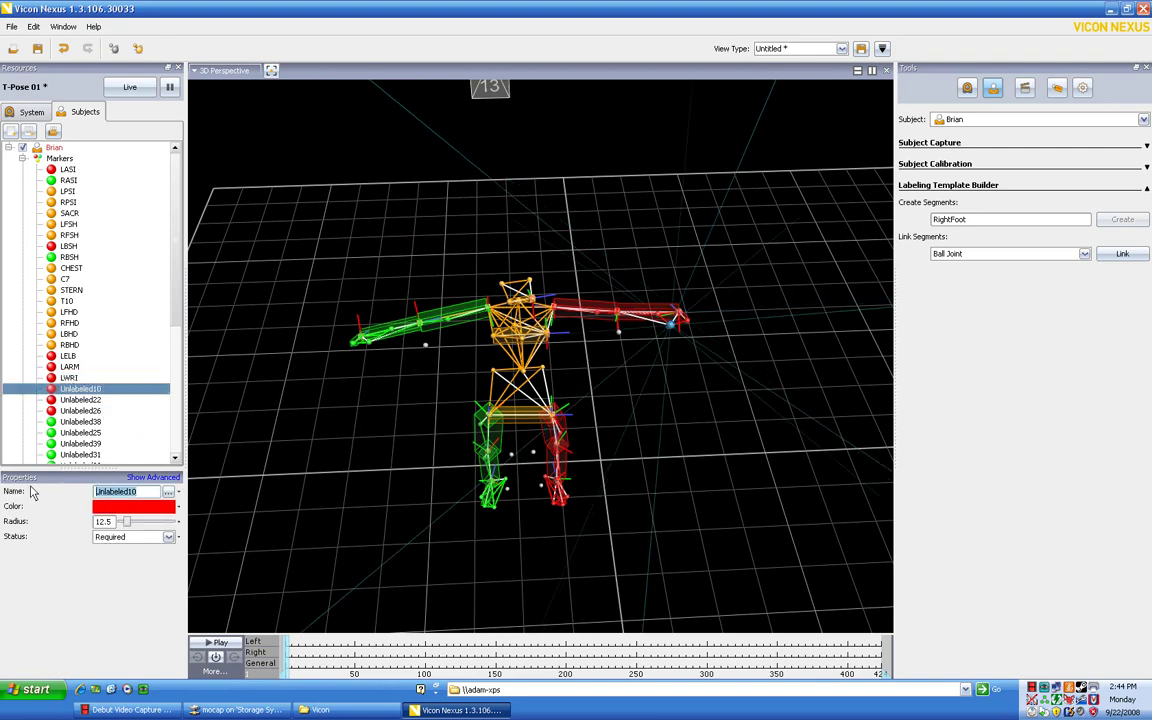
text(LWRM)
key(Return)
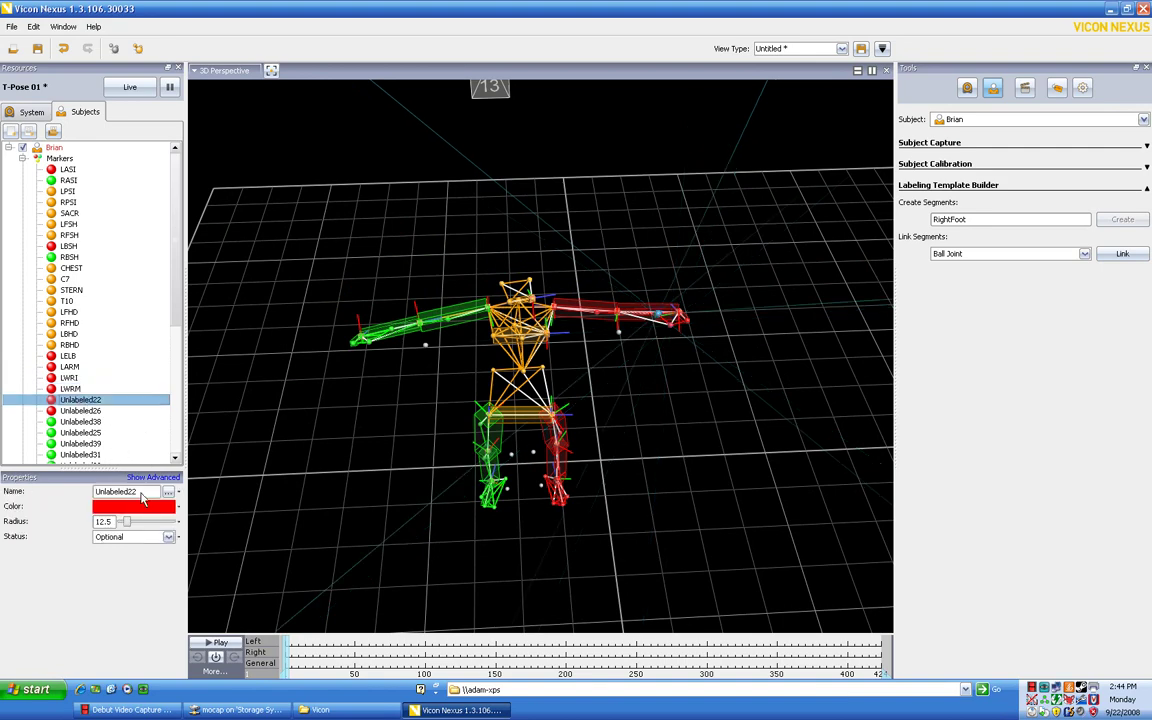
Step: Label the left forearm and finger markers LFRM and LFIN
drag(150, 491, 33, 490)
text(L)
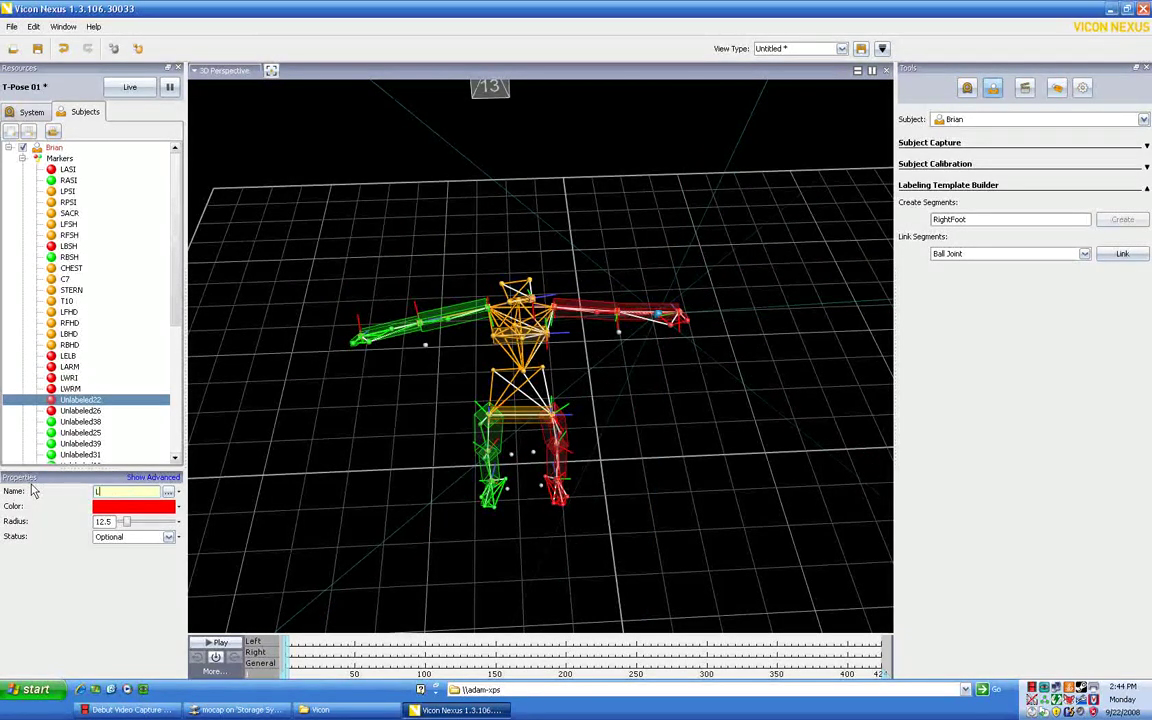
text(FRM)
key(Return)
drag(150, 491, 39, 492)
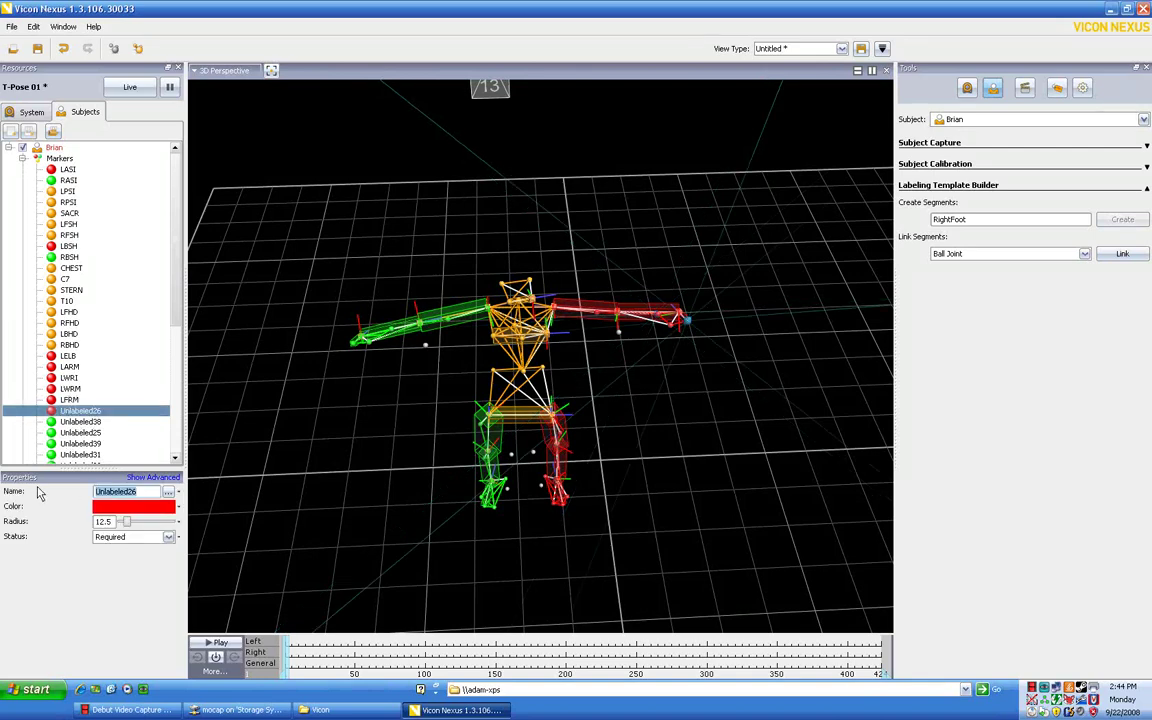
text(LFIN)
key(Return)
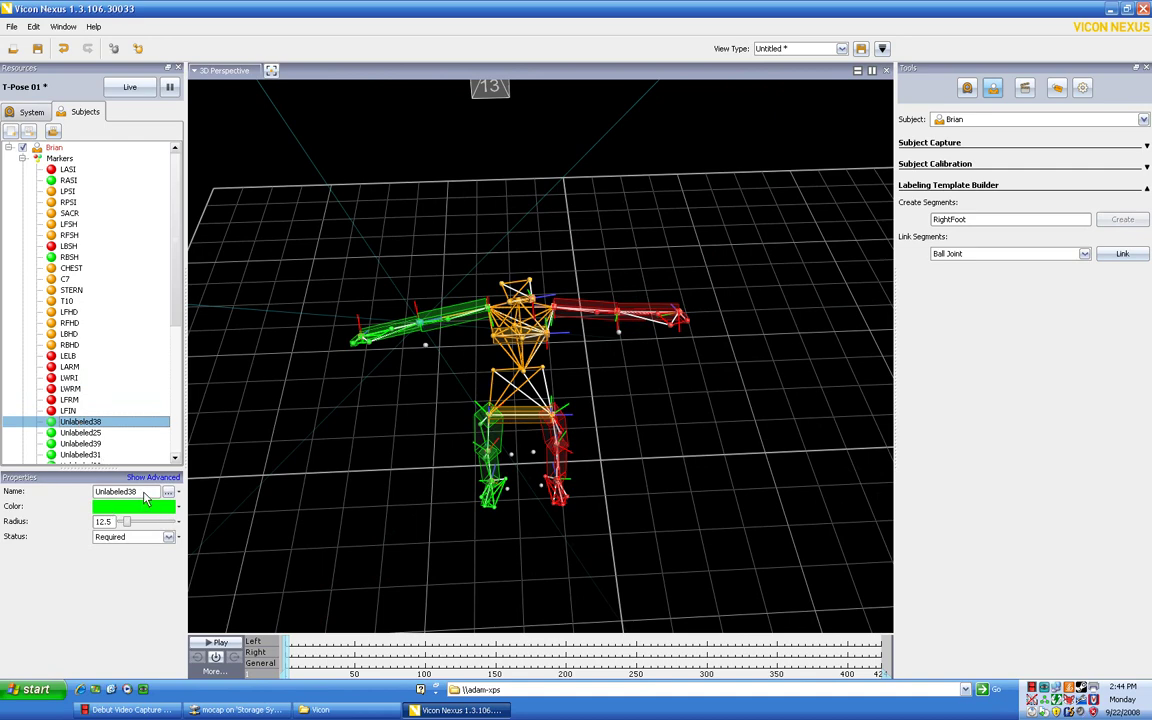
drag(150, 491, 41, 489)
Step: Label the right-arm markers RELB, RARM and RWRI
text(R)
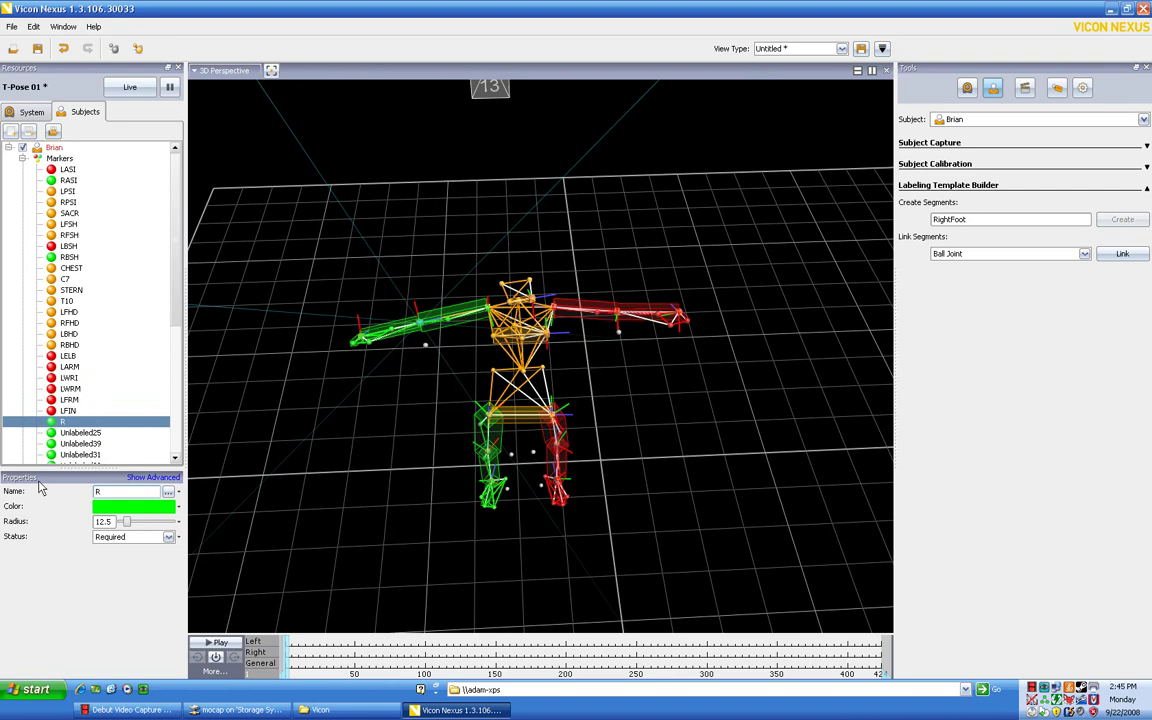
text(ELB)
key(Return)
scroll(90, 398, down, 6)
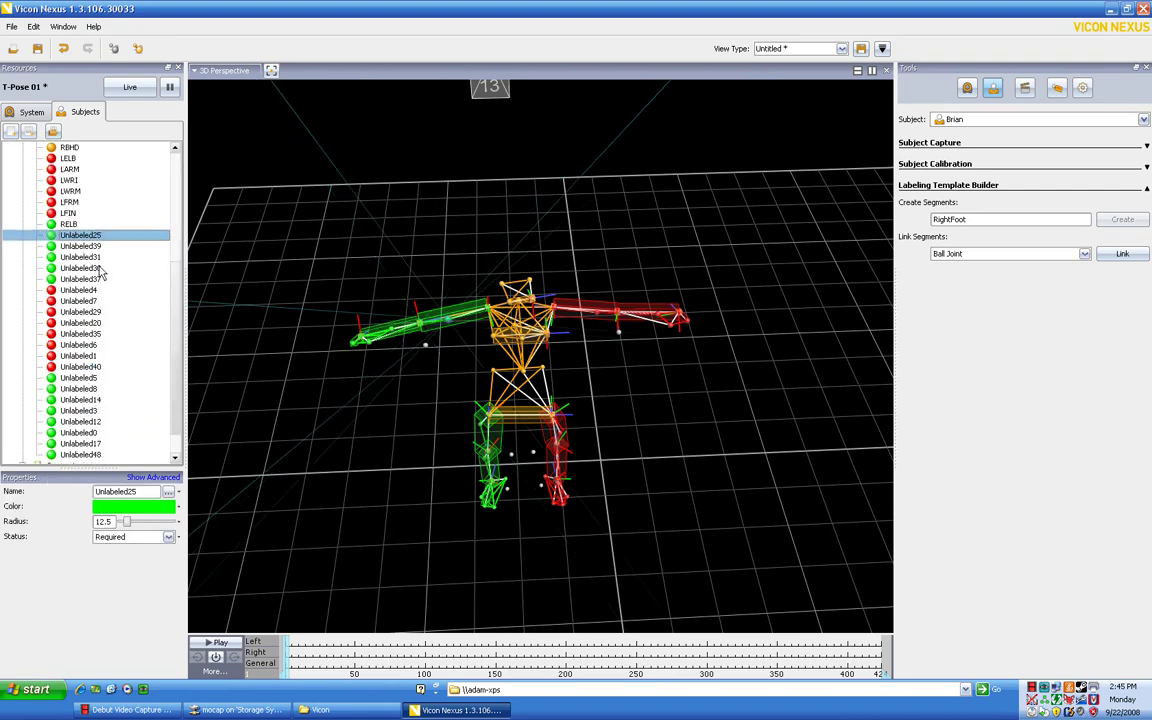
click(145, 493)
drag(145, 493, 40, 493)
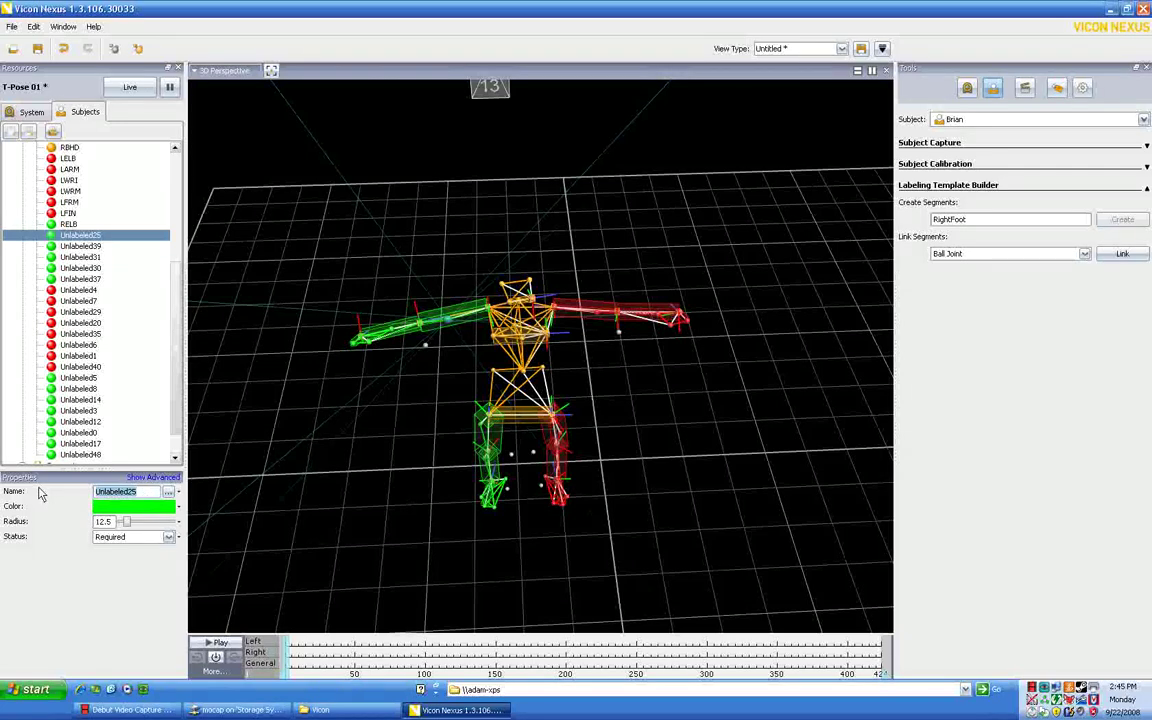
text(L)
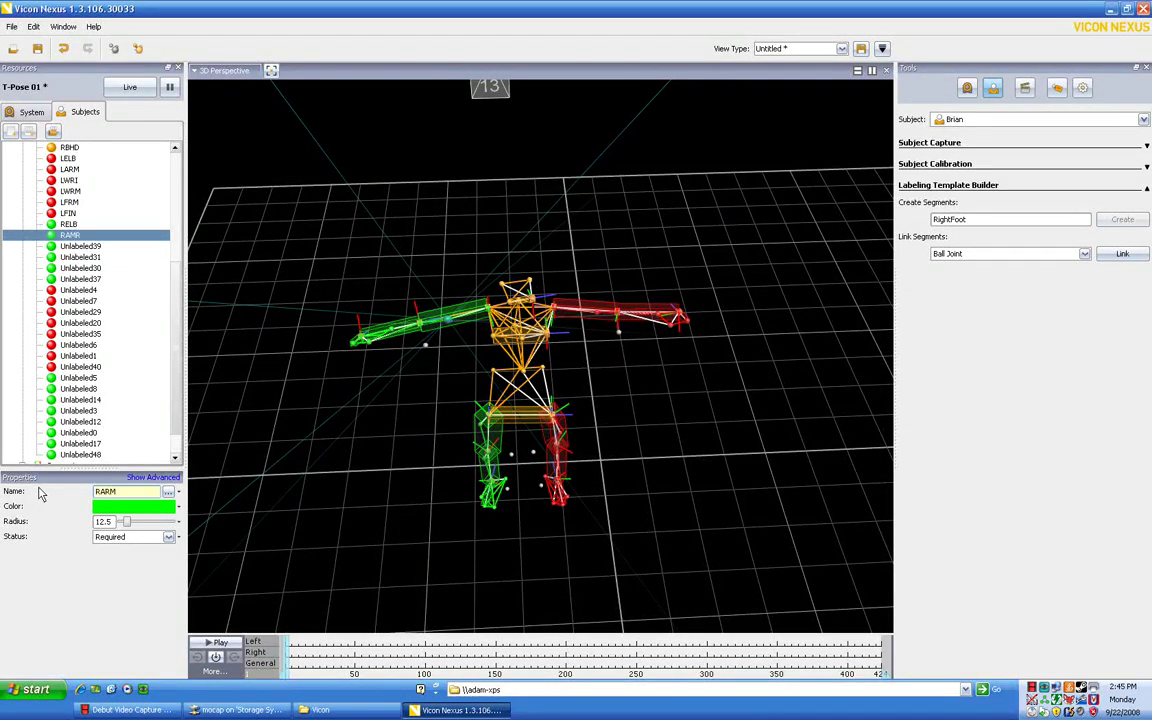
key(Return)
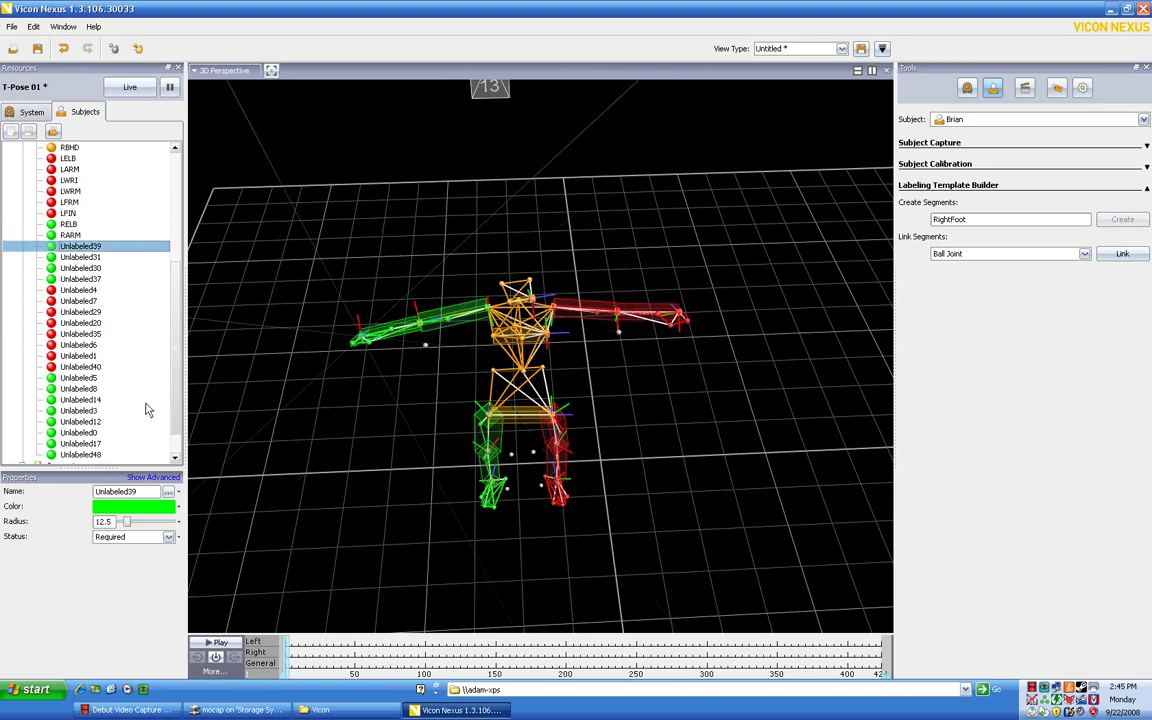
click(147, 491)
drag(147, 491, 64, 484)
text(R)
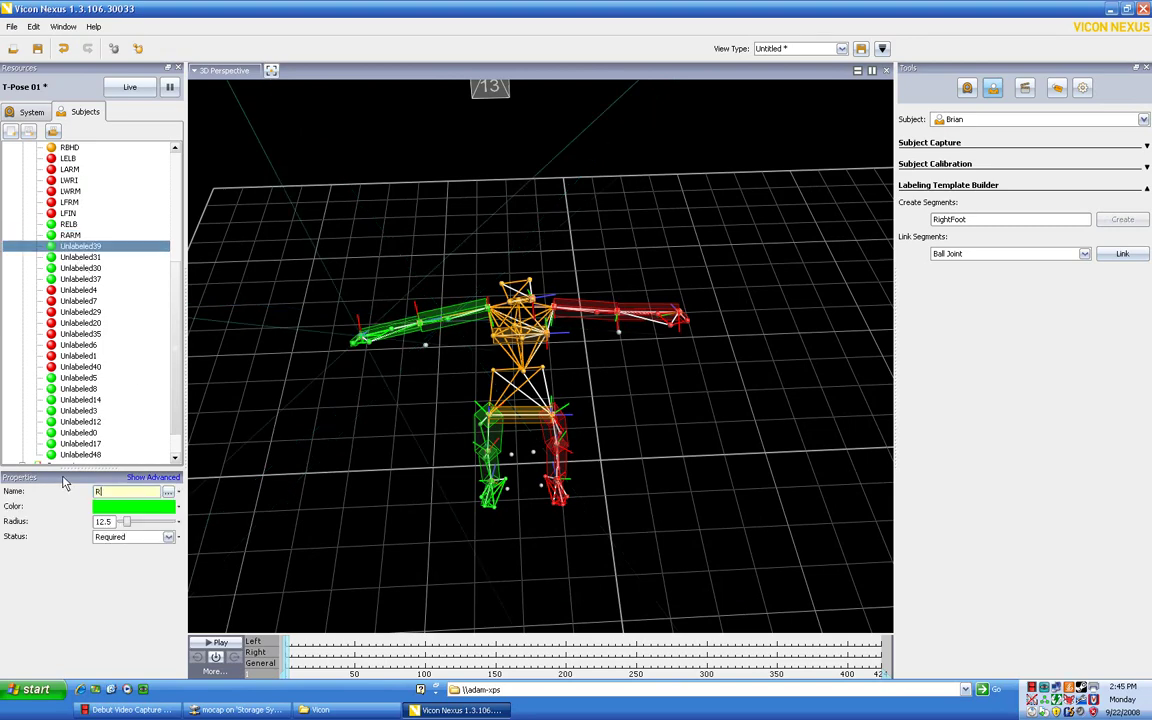
text(WRI)
key(Return)
Step: Label the remaining right-arm markers RWRM, RFRM and RFIN
drag(140, 491, 47, 490)
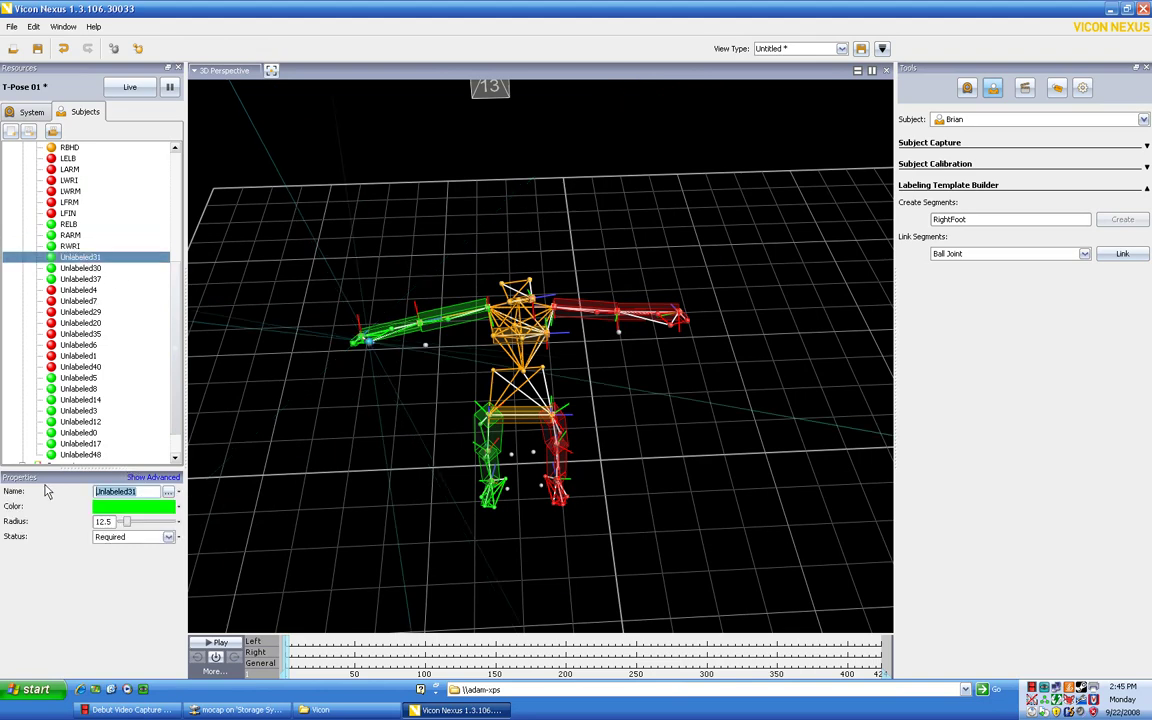
text(RWRIM)
key(BackSpace)
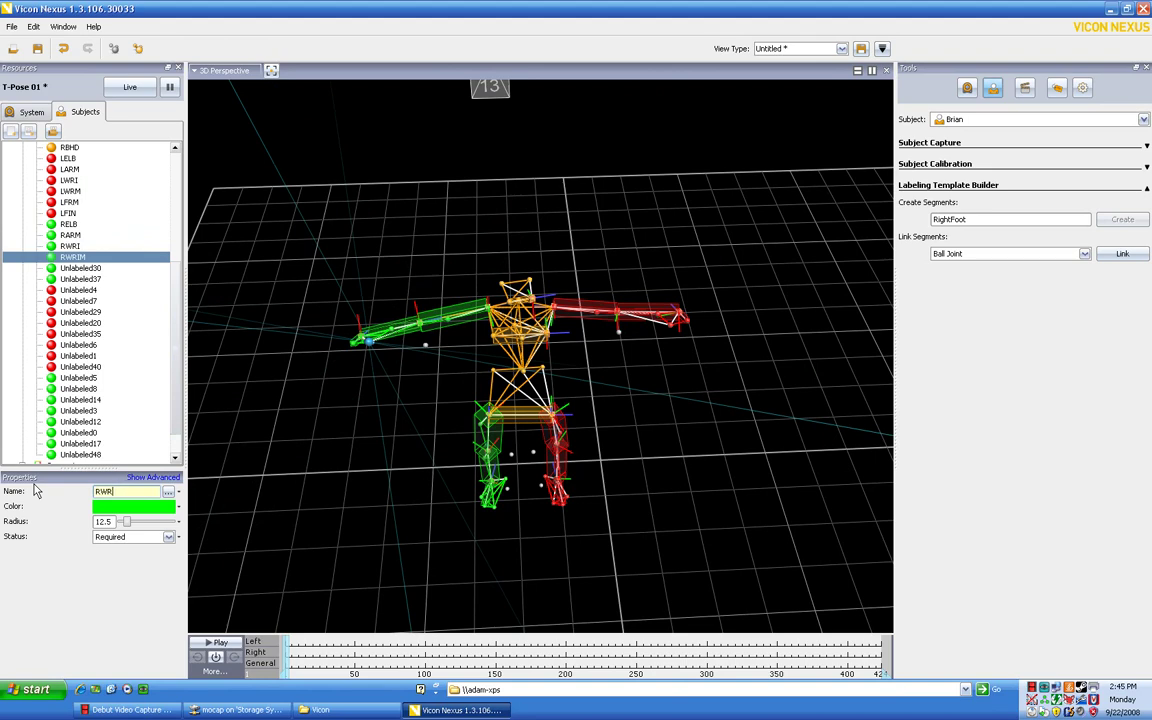
key(BackSpace)
text(M)
click(80, 268)
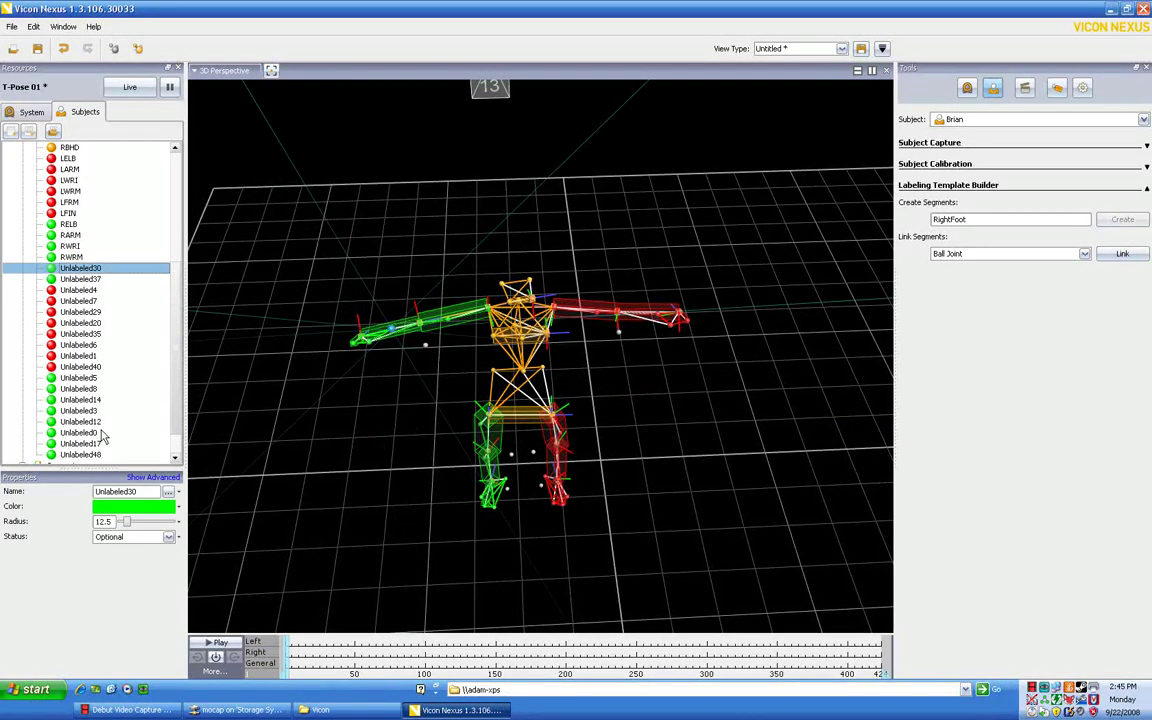
click(48, 489)
text(RFRM)
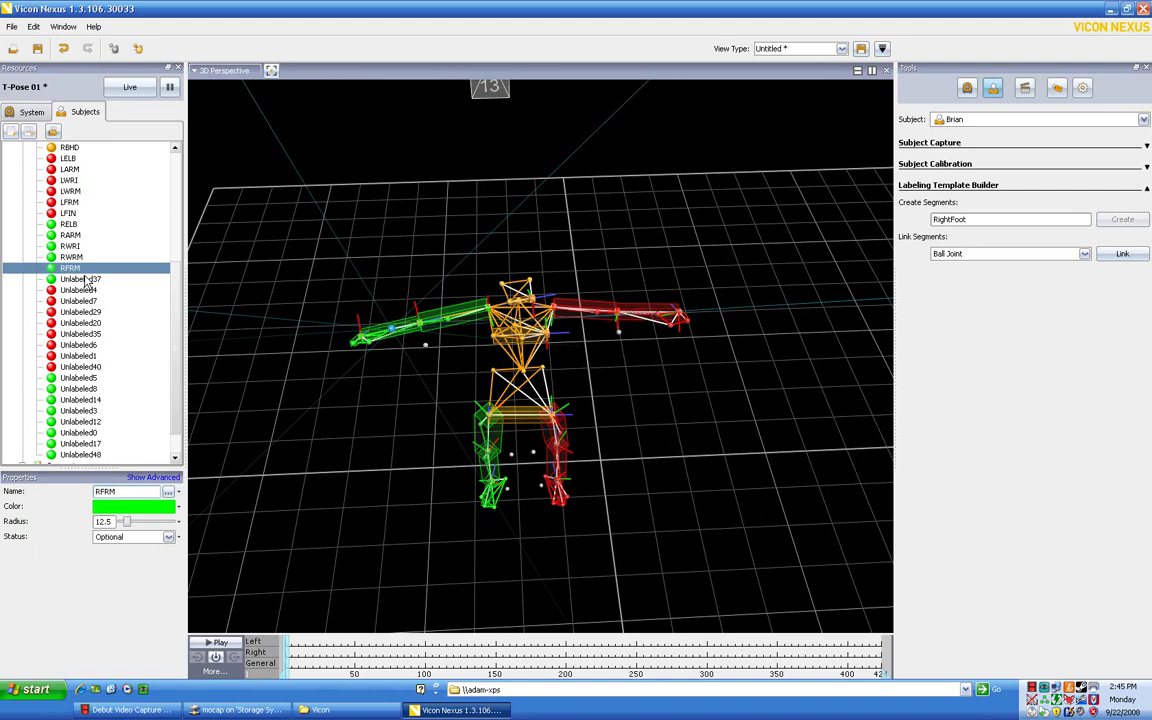
click(72, 278)
drag(147, 492, 28, 497)
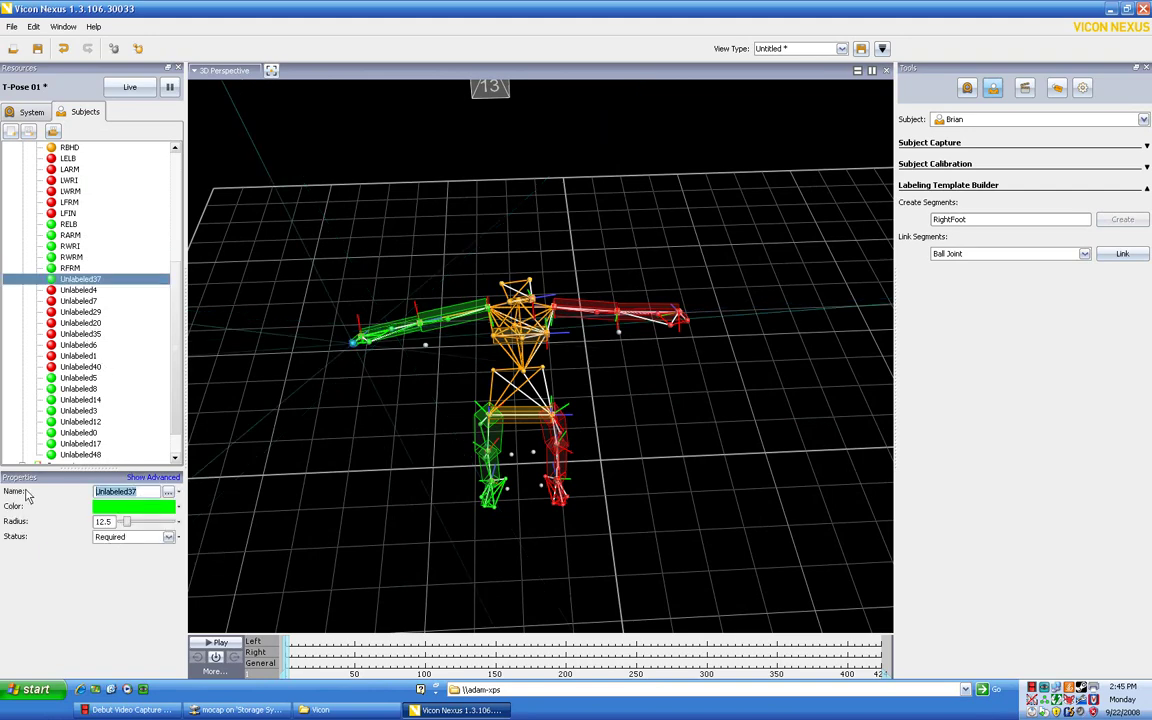
text(RFIN)
Step: Commit RFIN, then name the next left-leg markers LKNEE, LFEM and LANK
click(75, 291)
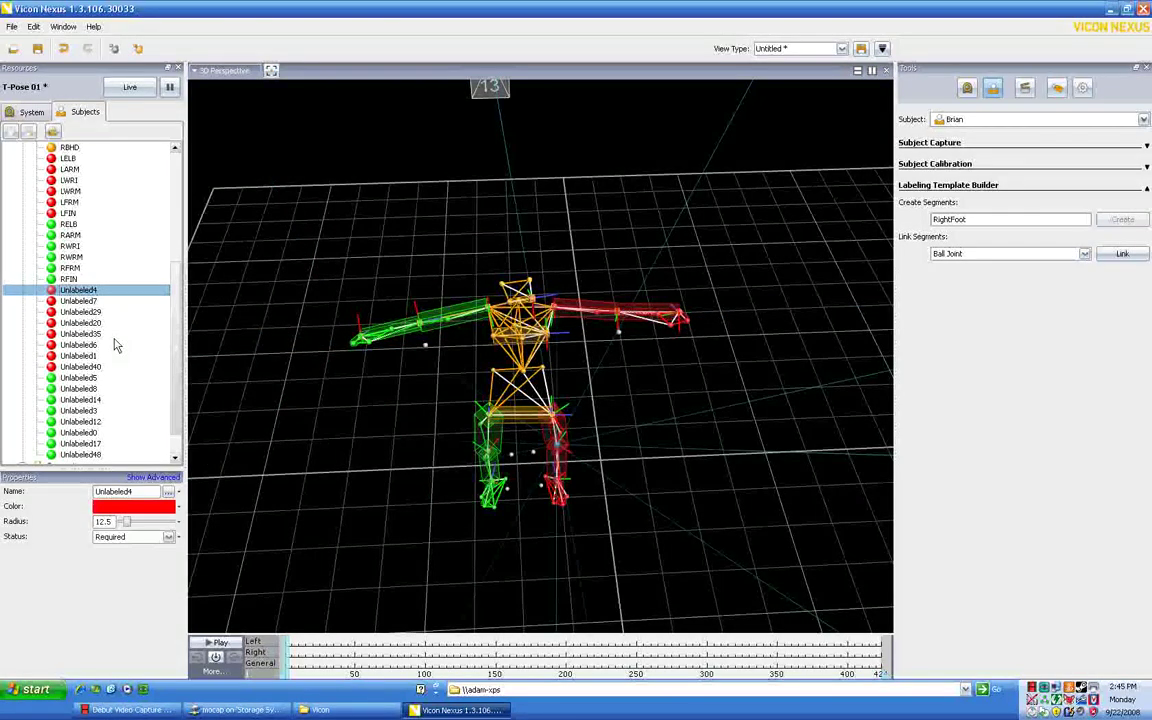
drag(300, 474, 285, 381)
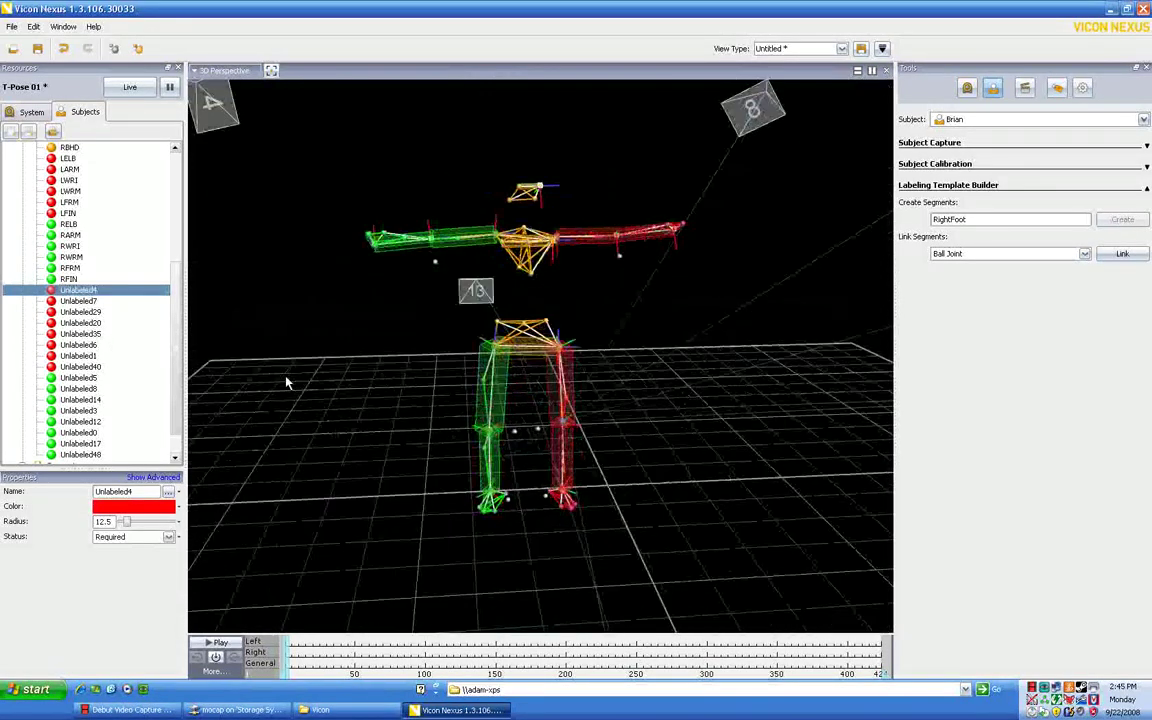
double_click(130, 492)
text(LKNEE)
key(Return)
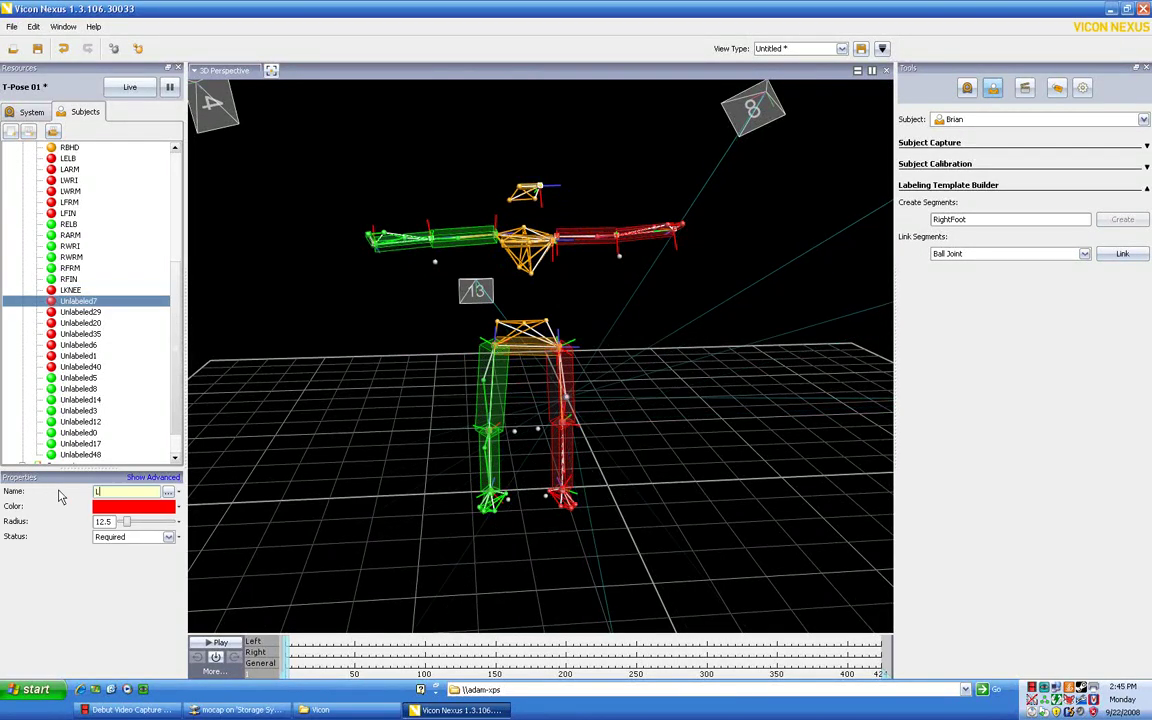
text(LFEM)
key(Return)
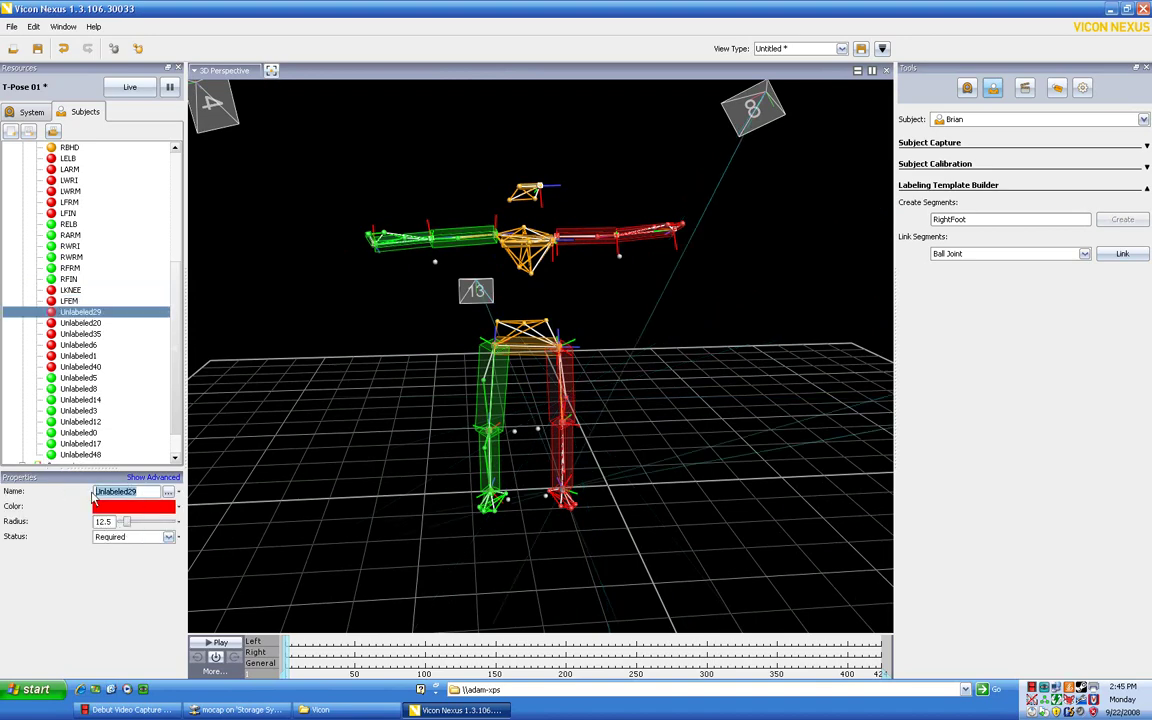
text(LANK)
key(Return)
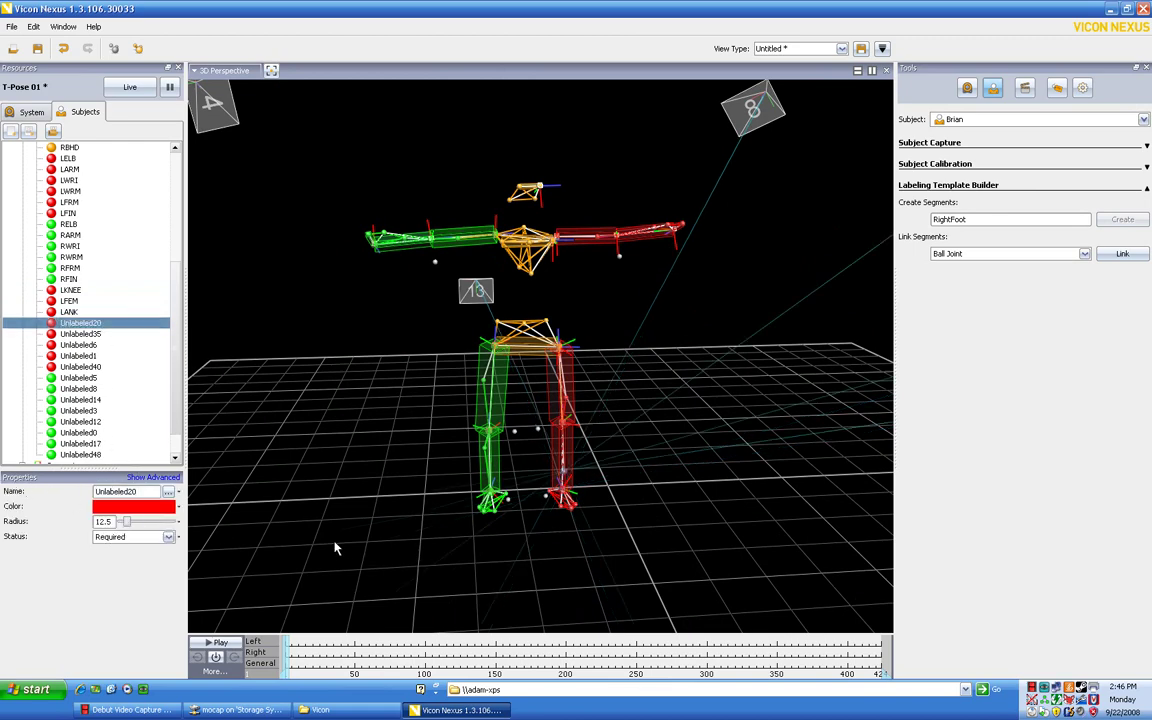
Step: Name the left shank and foot markers LTIB, LTOE and LMT5
drag(334, 545, 393, 535)
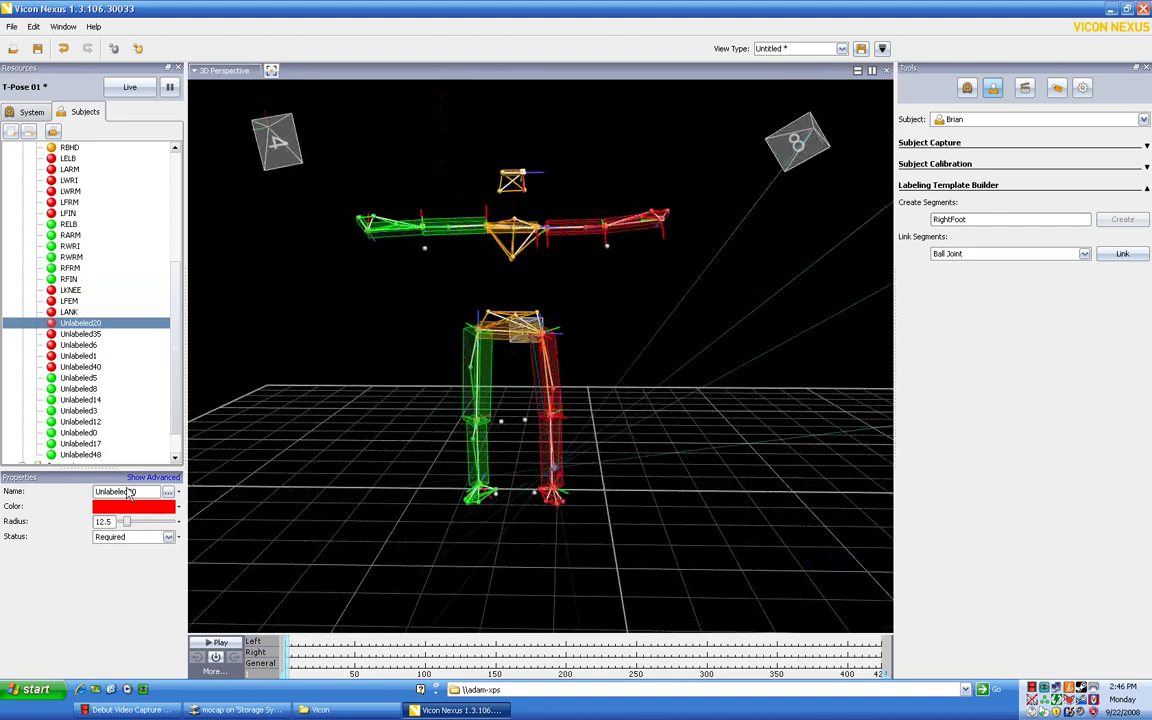
double_click(103, 493)
text(LTIB)
key(Return)
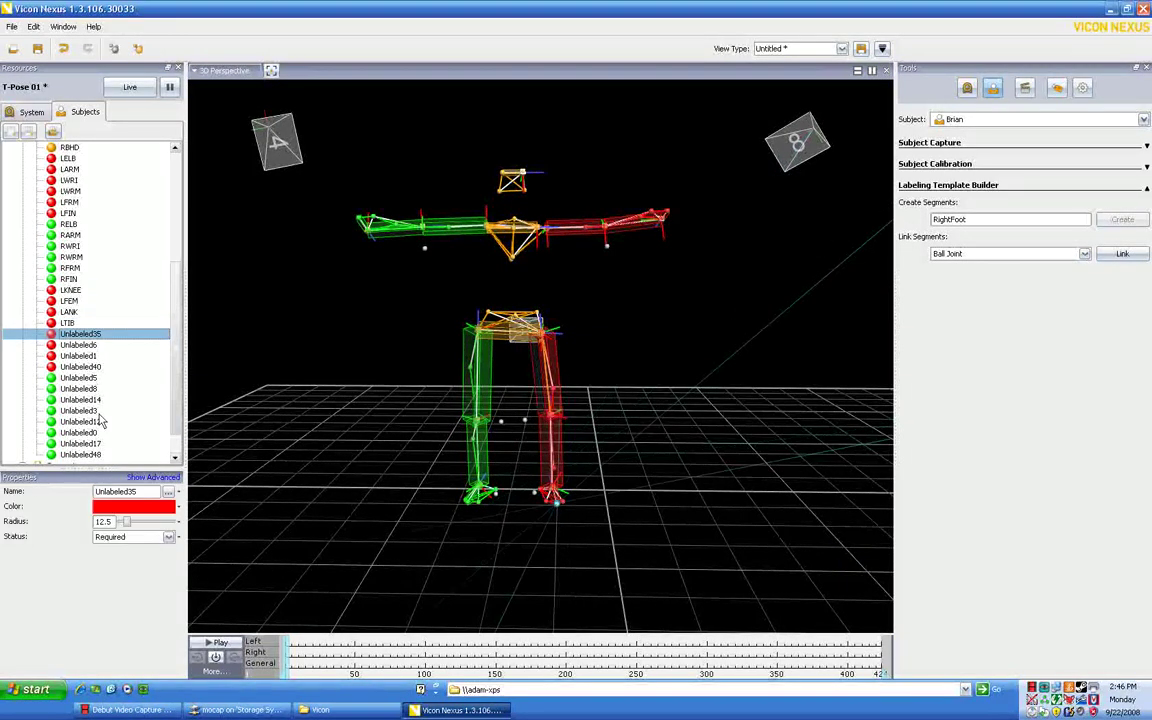
double_click(113, 492)
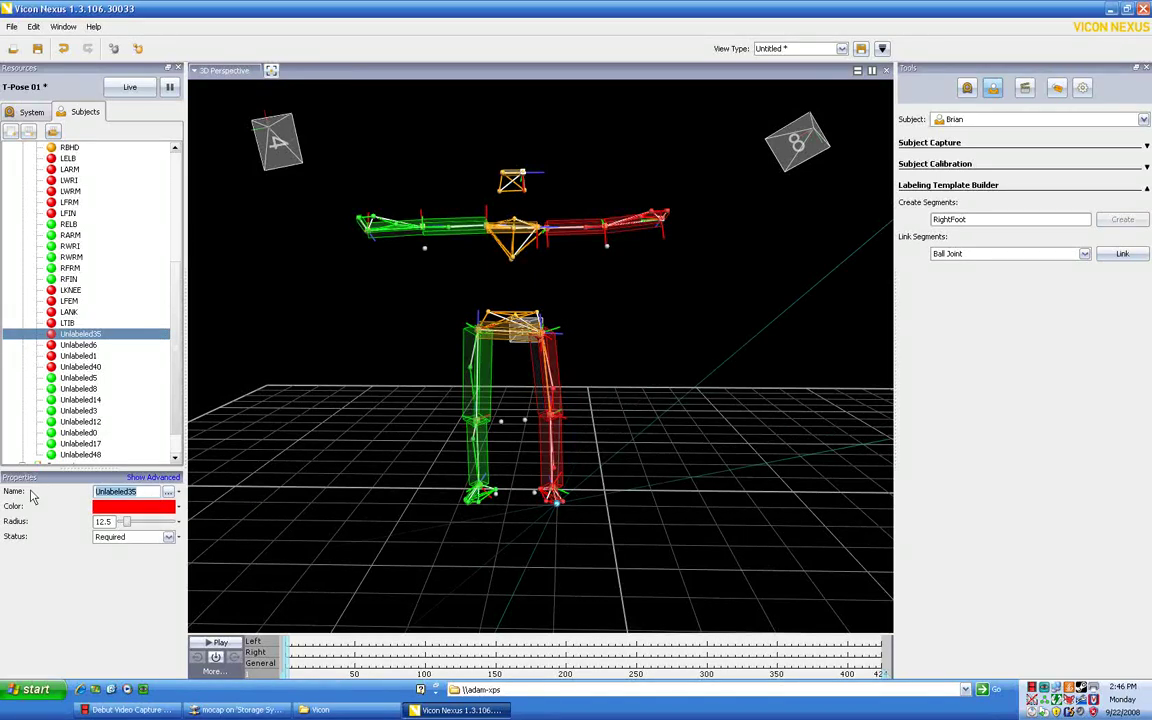
text(LTOE)
key(Return)
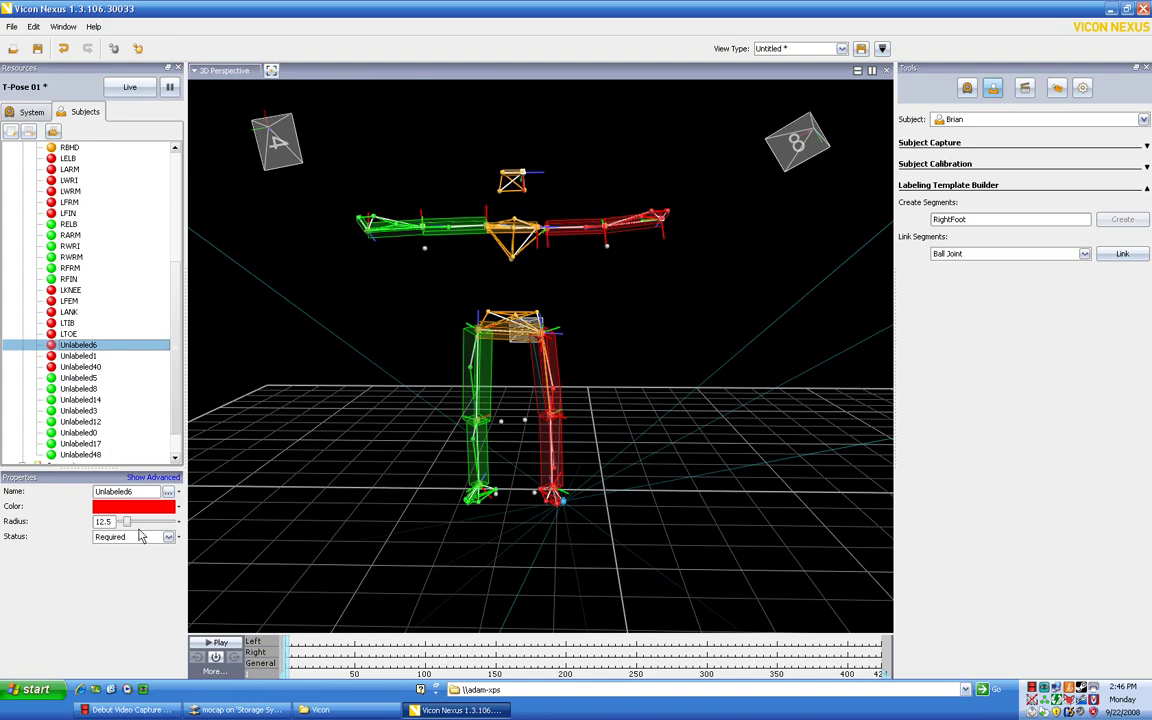
double_click(113, 492)
text(LMT5)
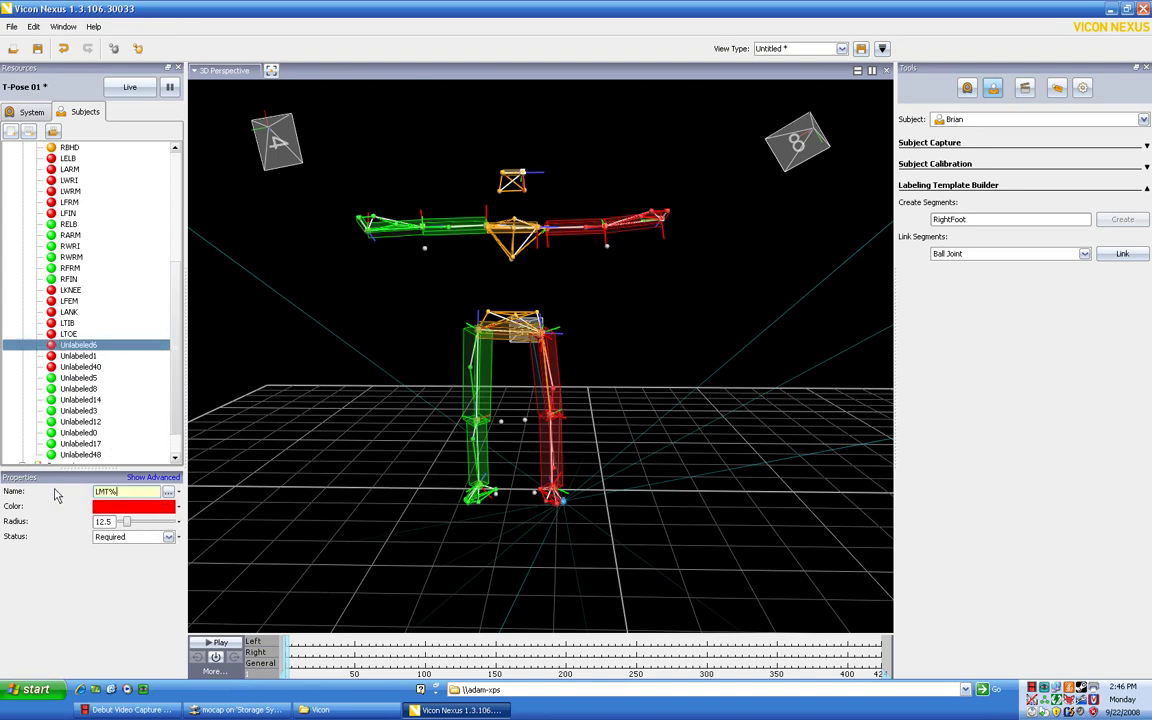
key(Return)
key(Return)
Step: Rename Unlabeled1 to LMT1 and Unlabeled40 to LHEE
click(80, 356)
double_click(145, 492)
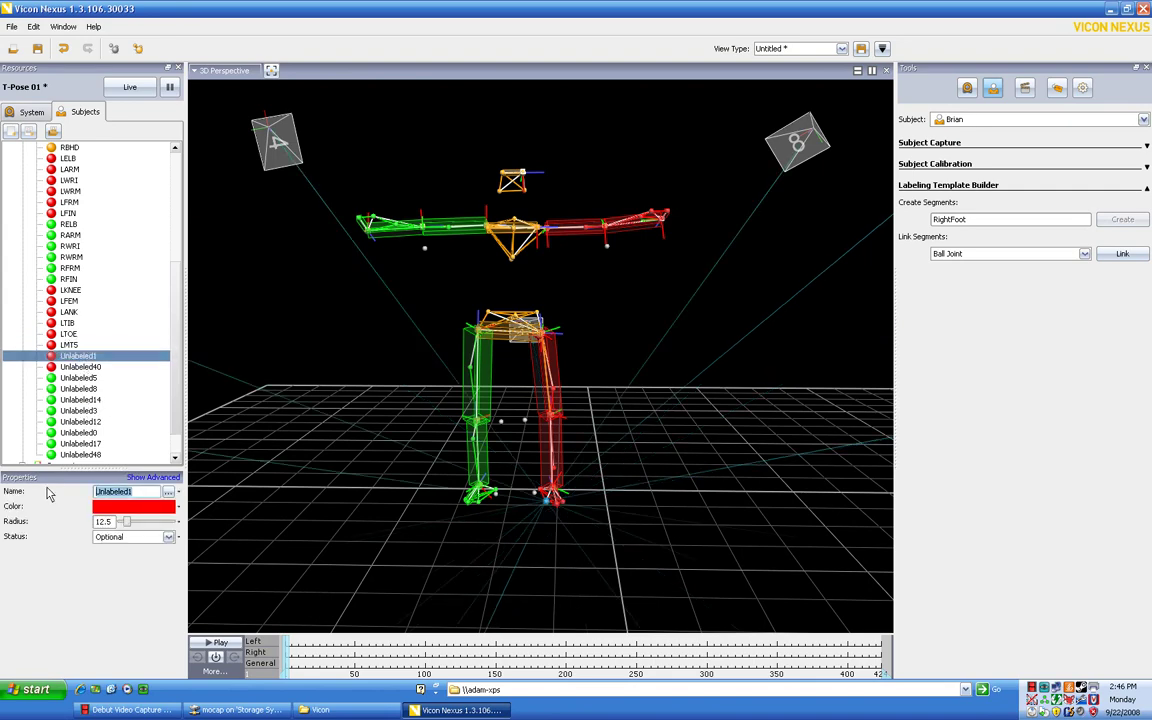
text(LMT)
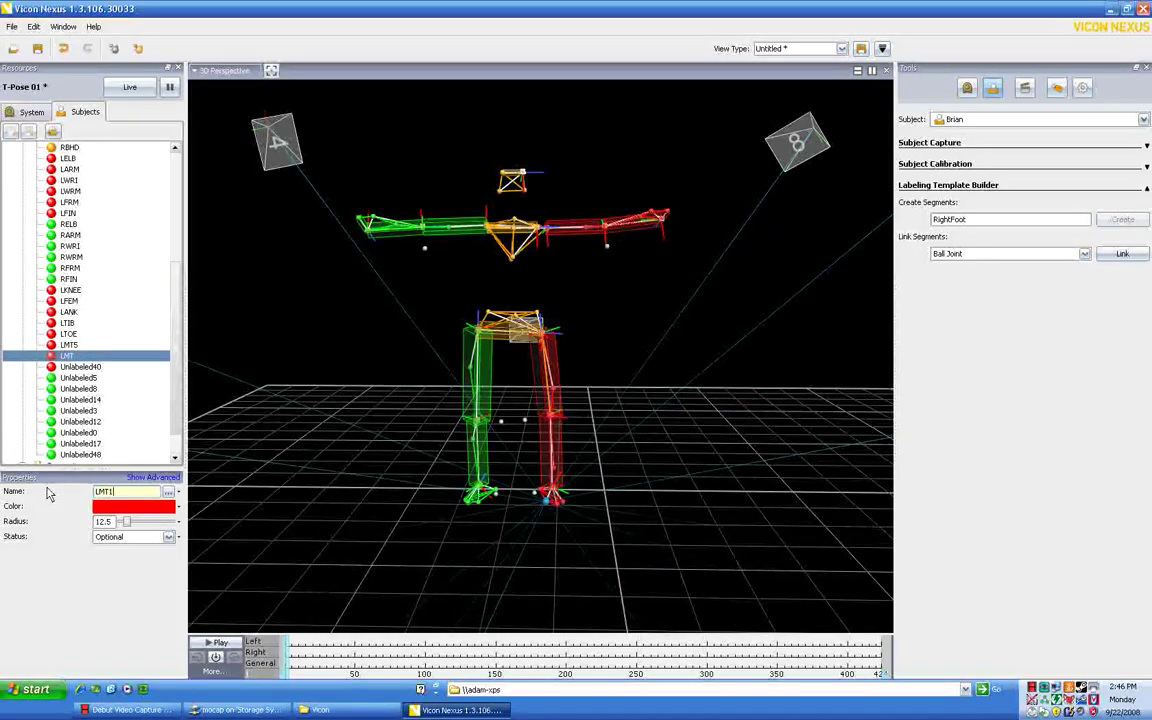
text(1)
key(Return)
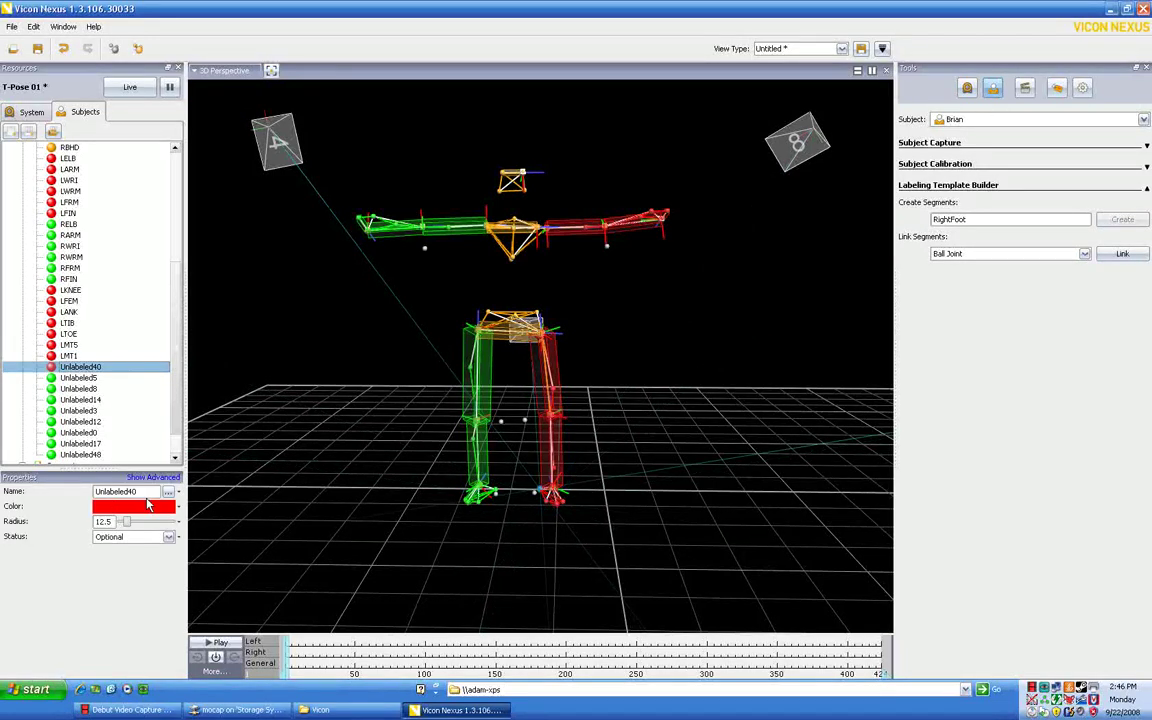
double_click(130, 492)
text(L)
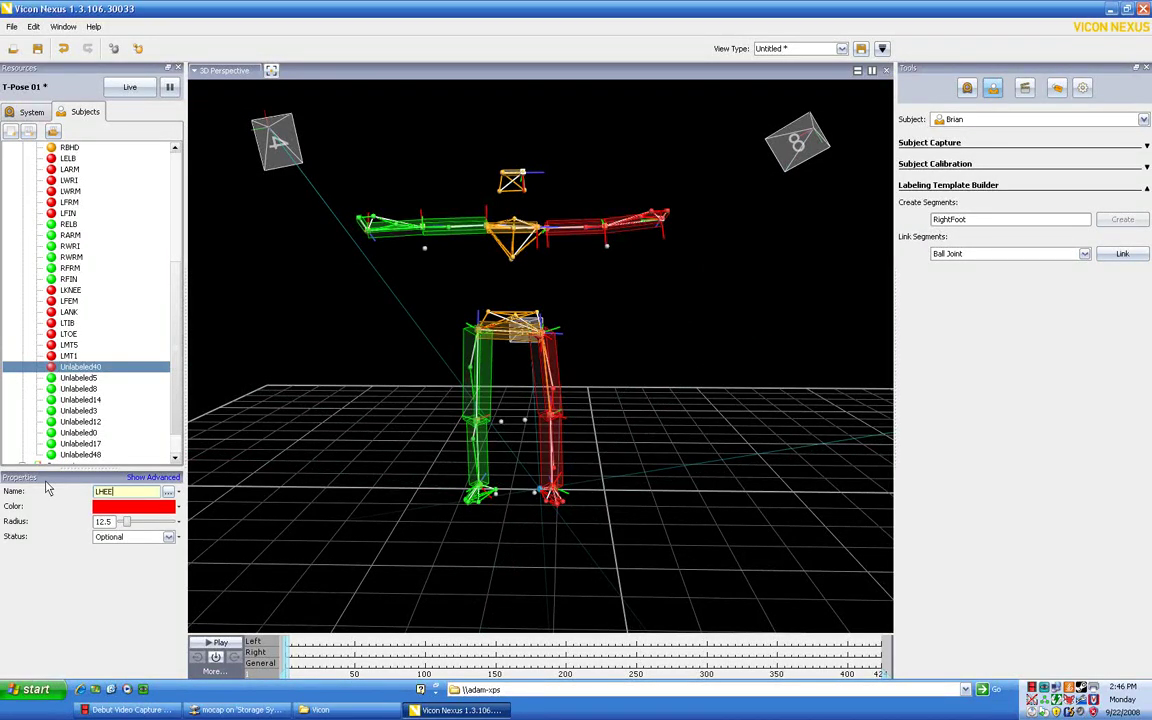
text(HEE)
key(Return)
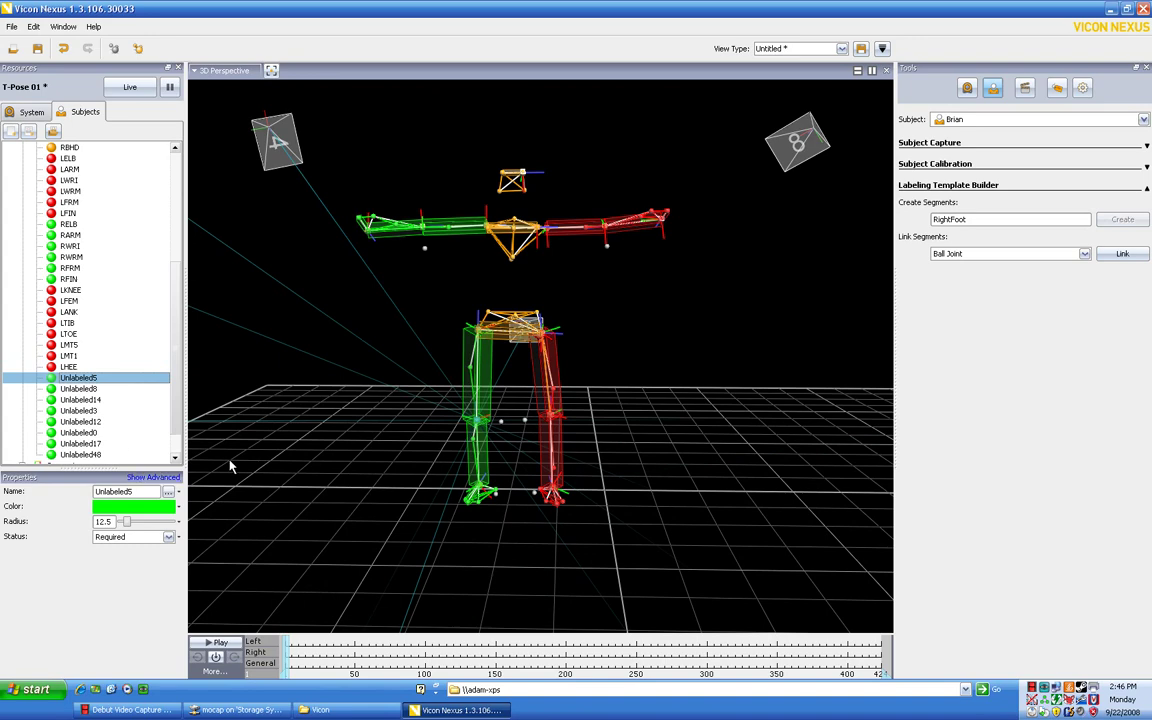
Step: Name the right-leg markers RKNEE, RFEM and RANK
key(Tab)
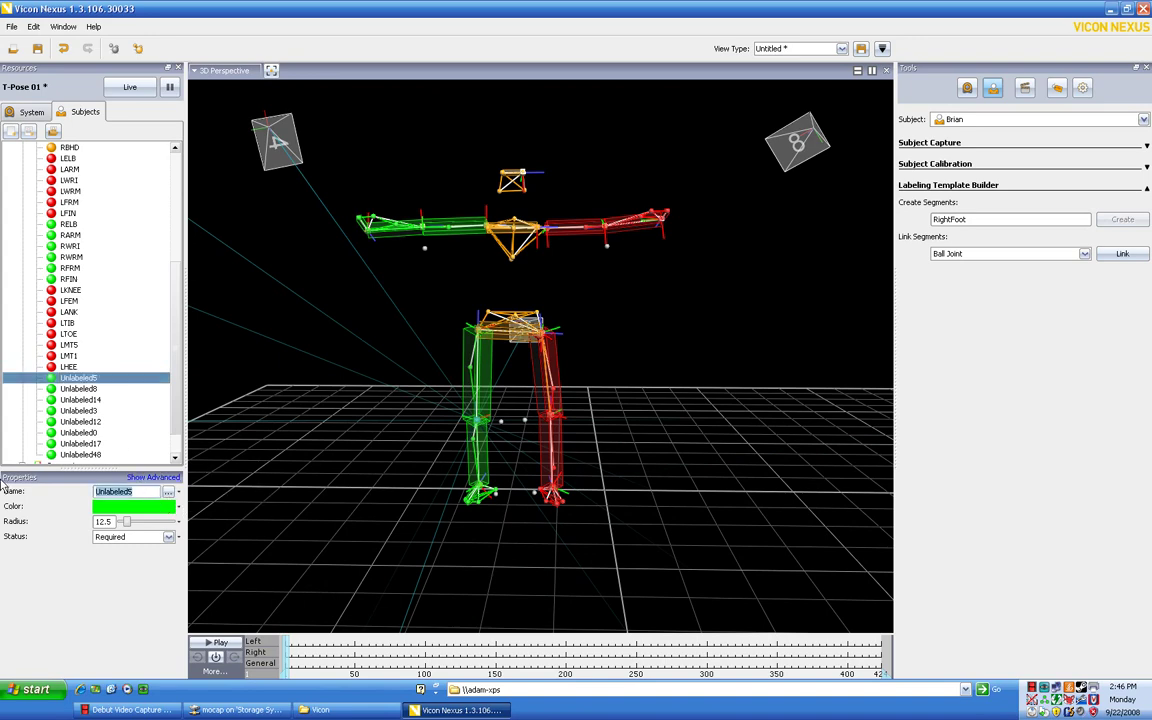
text(RKNEE)
key(Return)
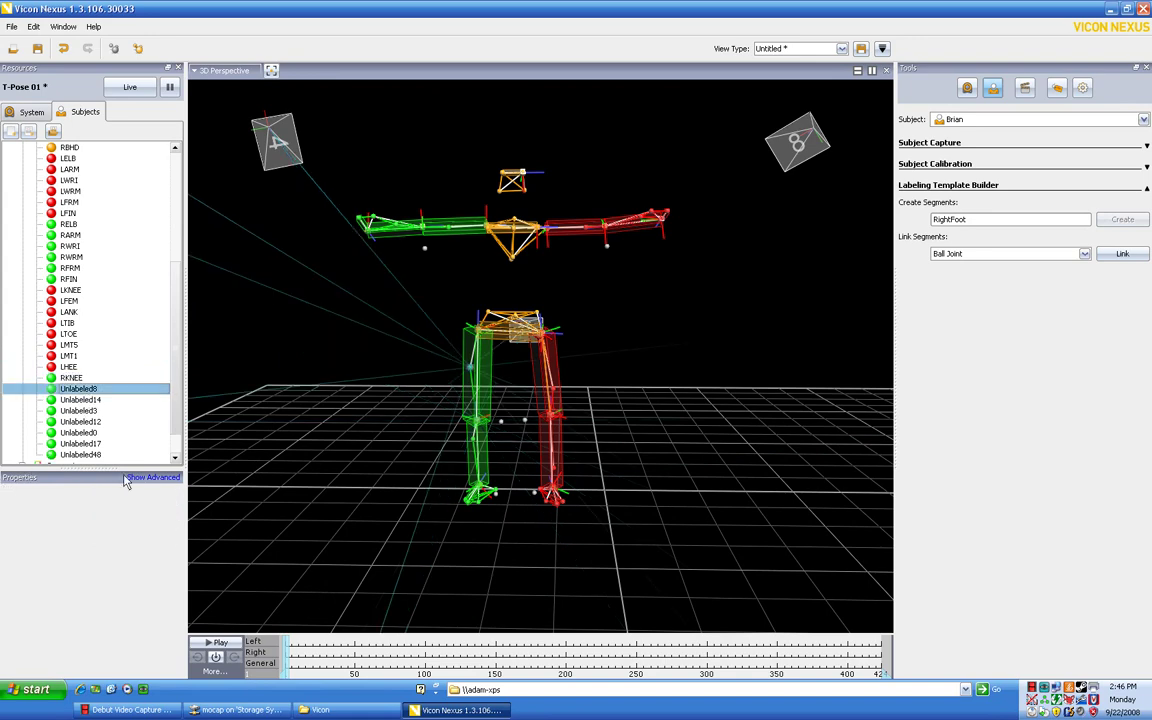
key(Tab)
text(R)
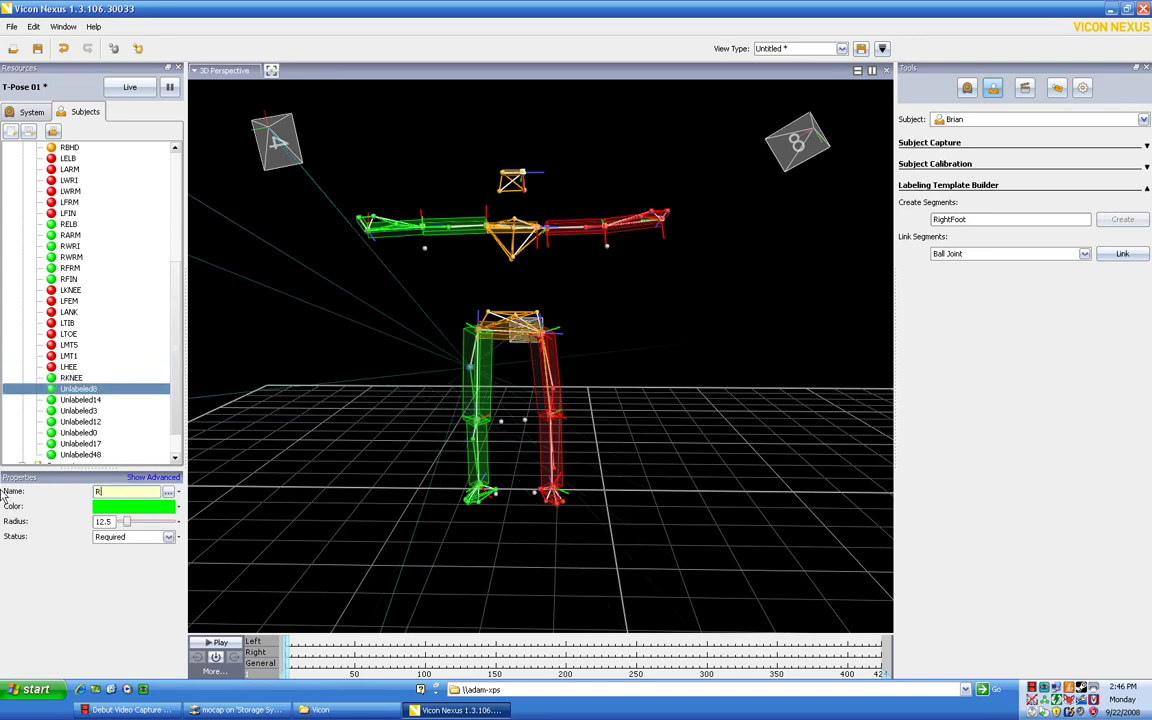
text(FEM)
key(Return)
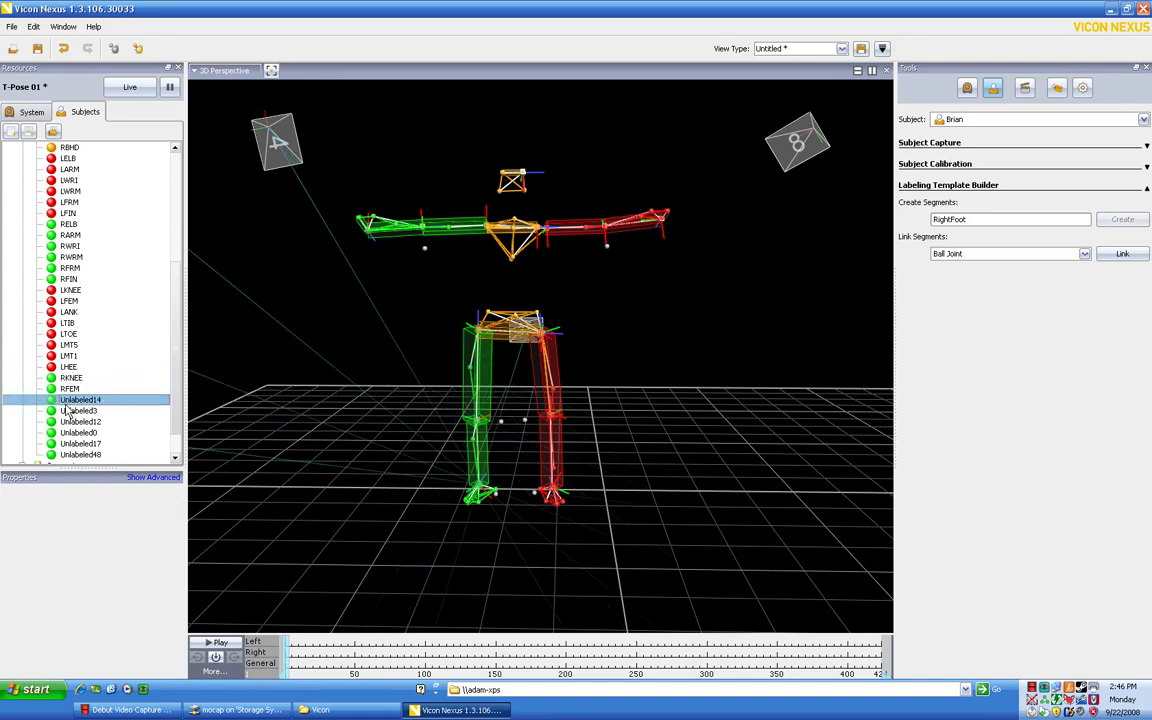
key(Tab)
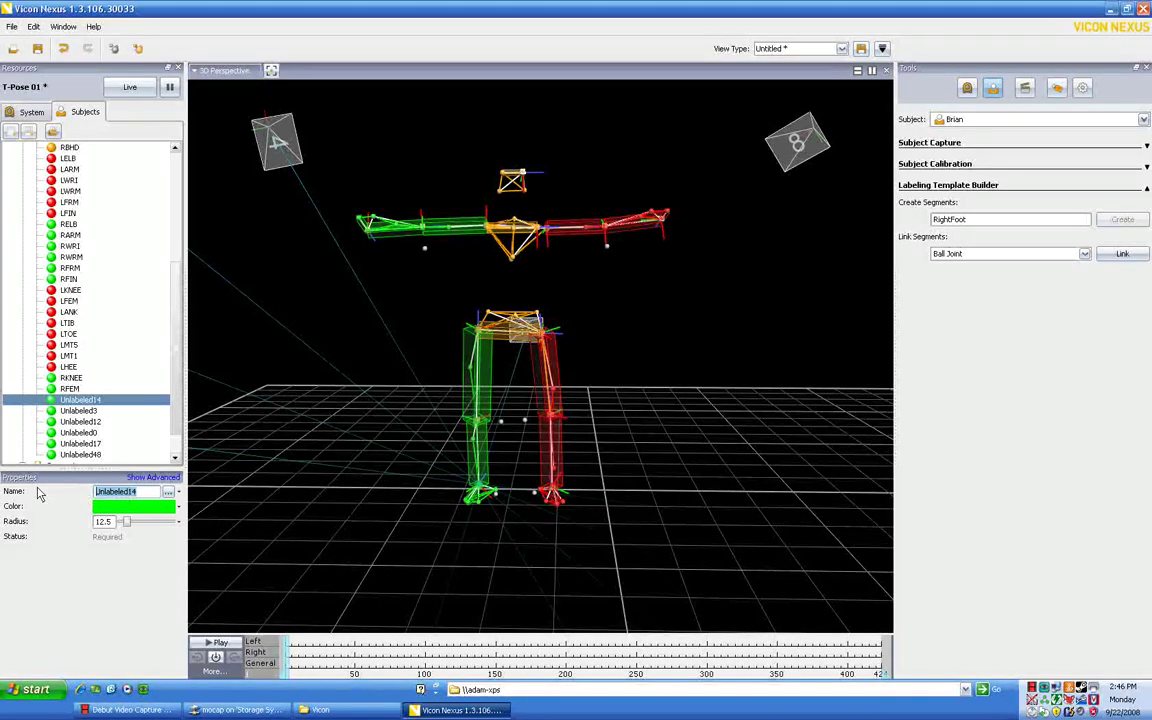
text(RANK)
key(Return)
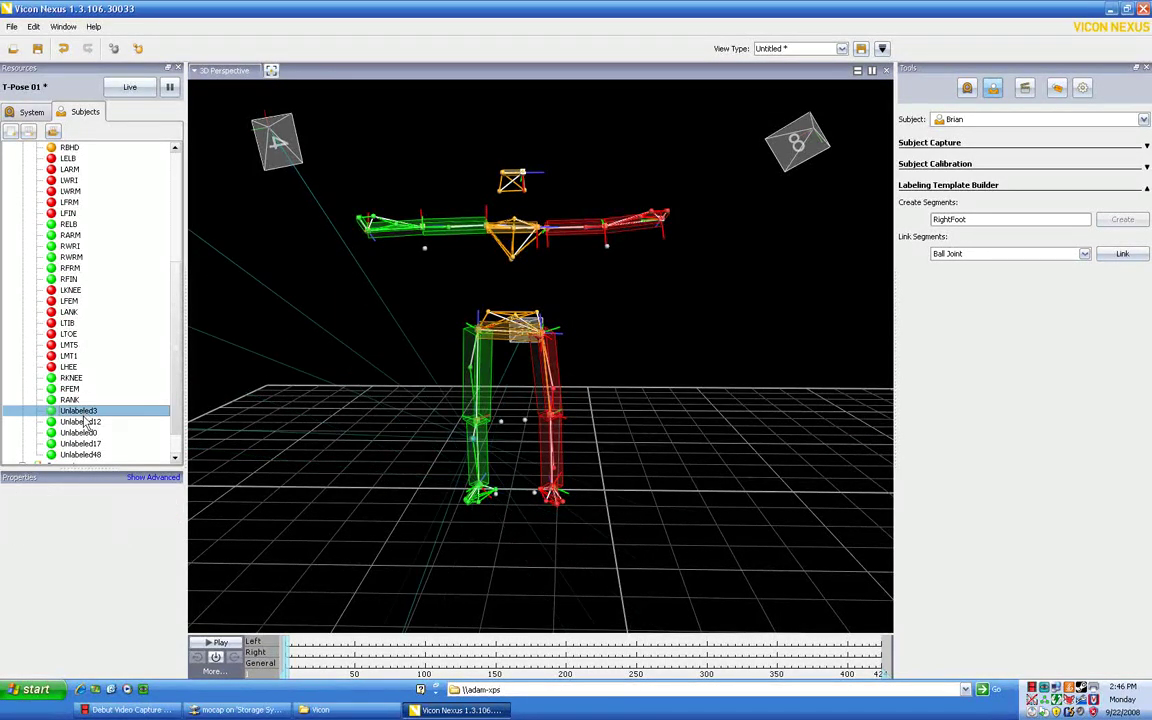
Step: Name the right shank and foot markers RTIB, RTOE and RMT5
key(Tab)
text(R)
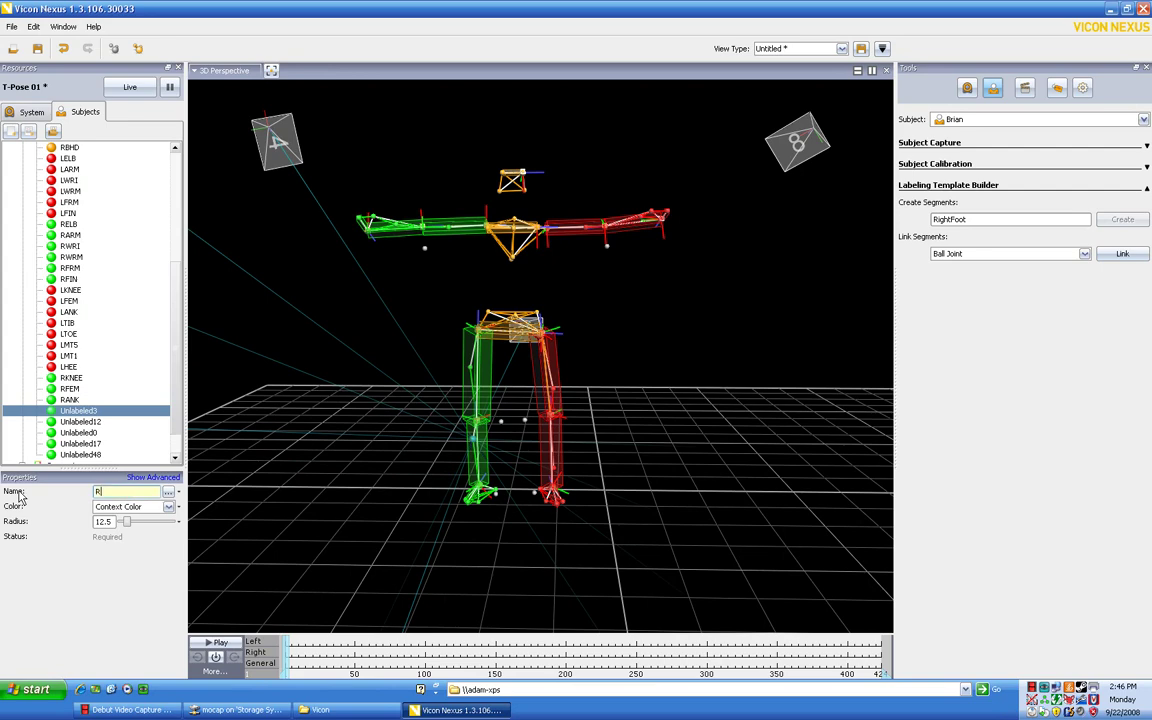
text(TIB)
key(Return)
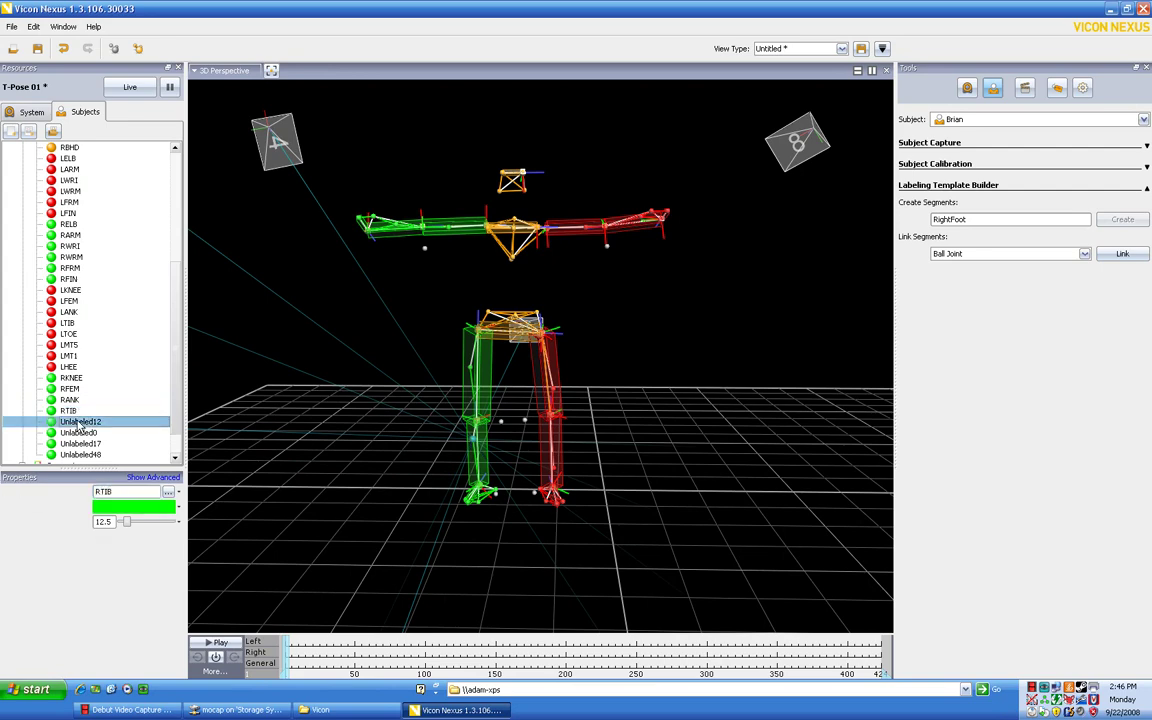
key(Tab)
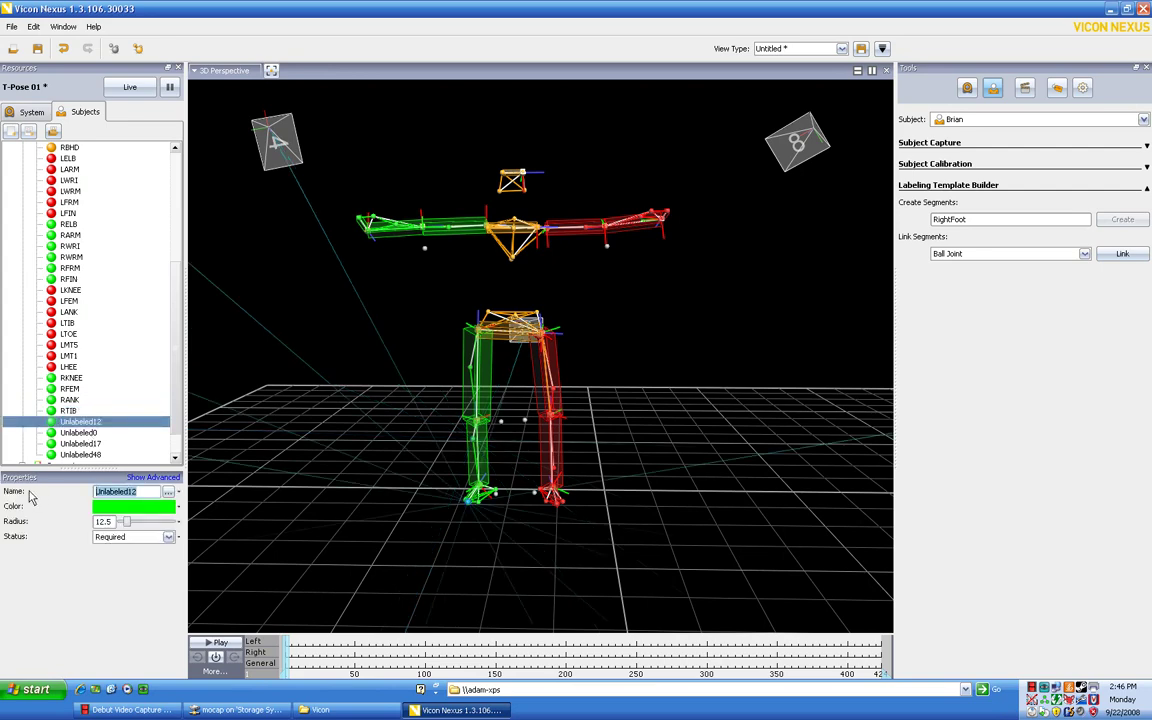
text(RTOE)
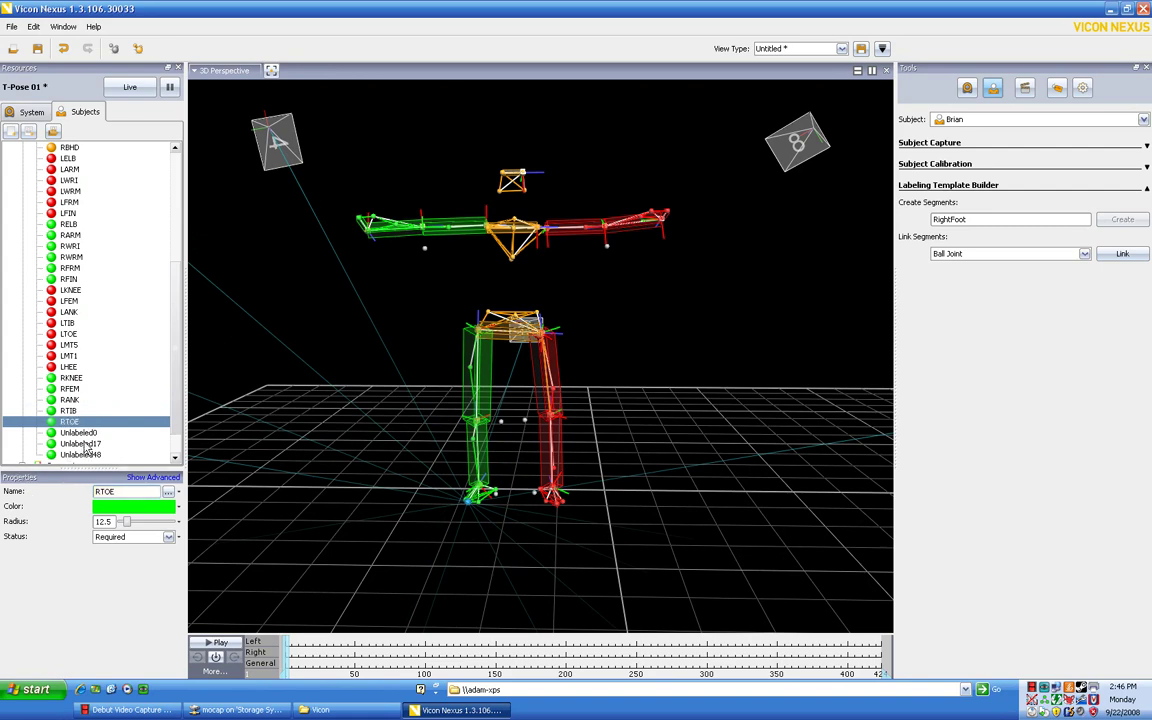
key(Return)
key(Tab)
Step: Name the last two right-foot markers RMT1 and RHEE
key(Tab)
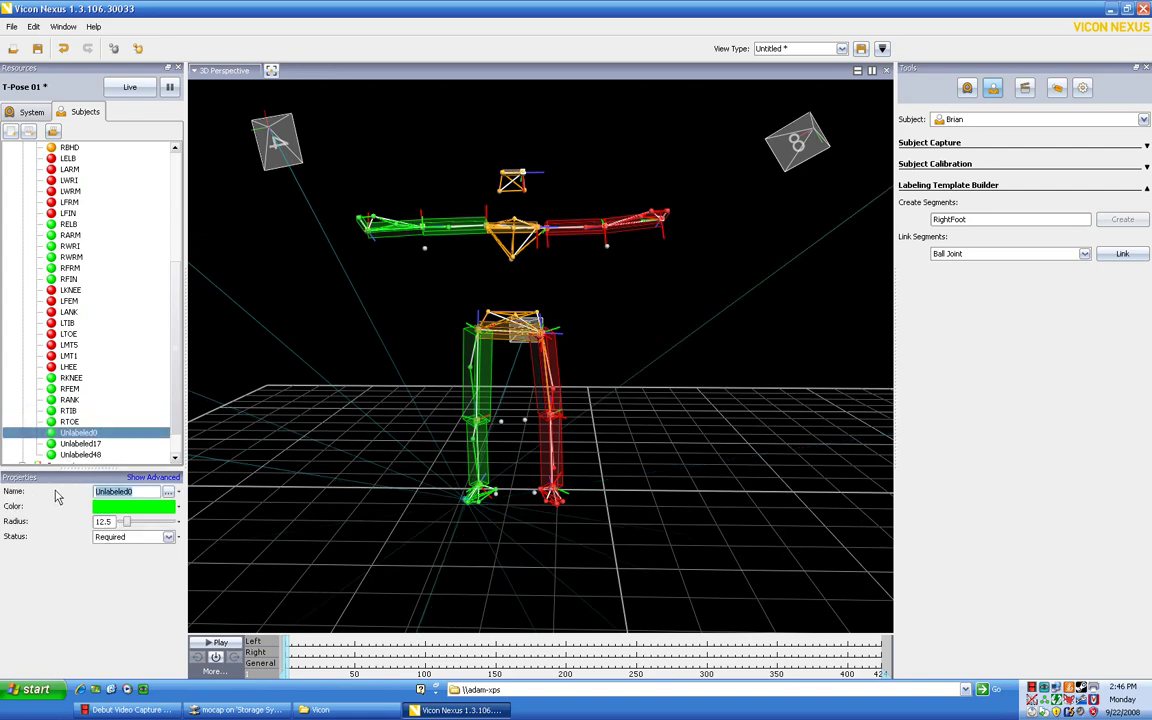
text(RMT5)
key(Return)
key(Tab)
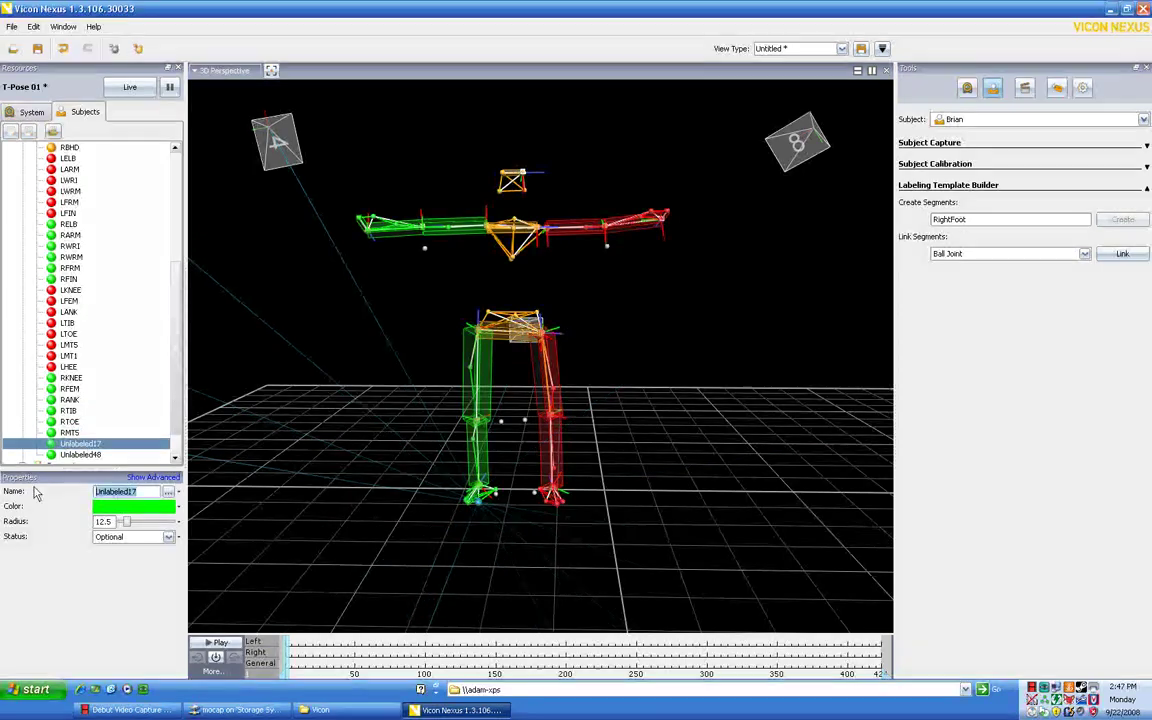
text(R)
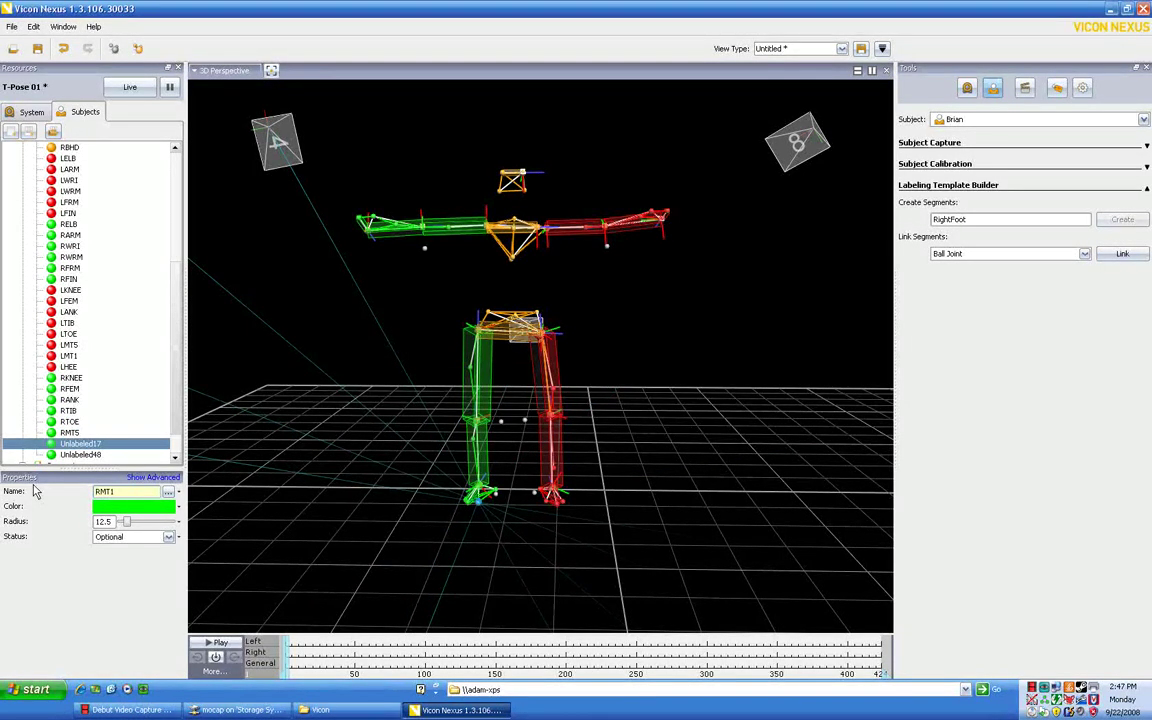
text(MT1)
key(Return)
key(Tab)
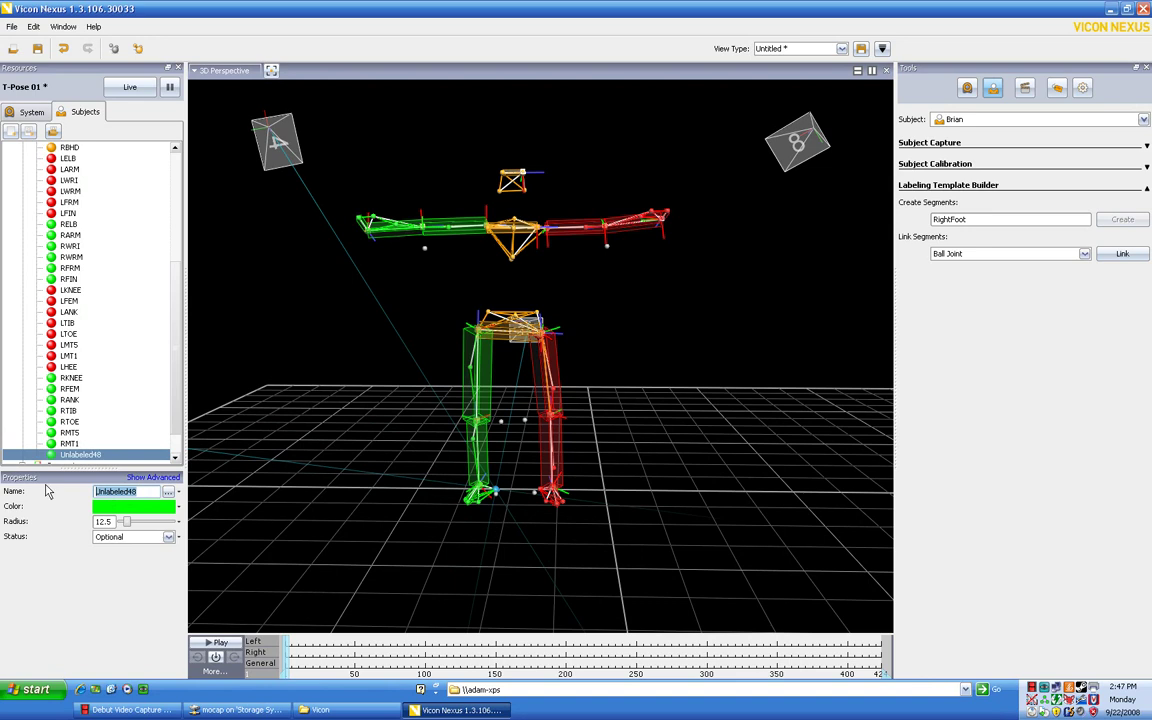
text(RHEE)
key(Return)
click(656, 461)
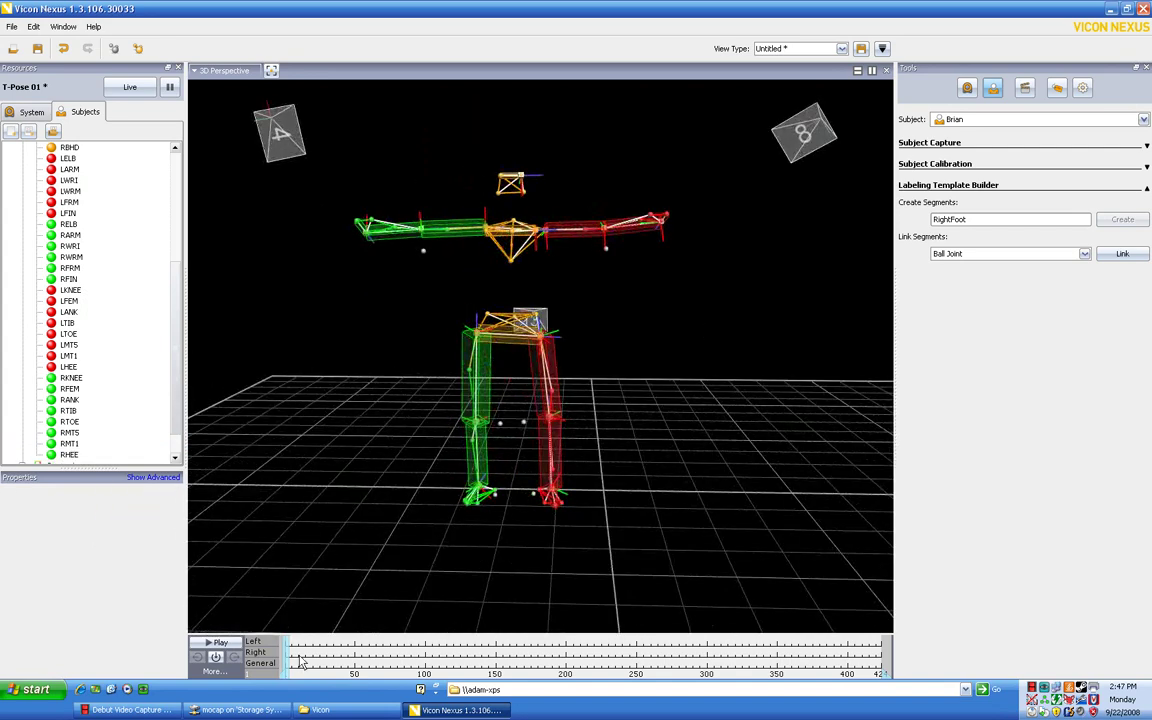
drag(292, 662, 802, 648)
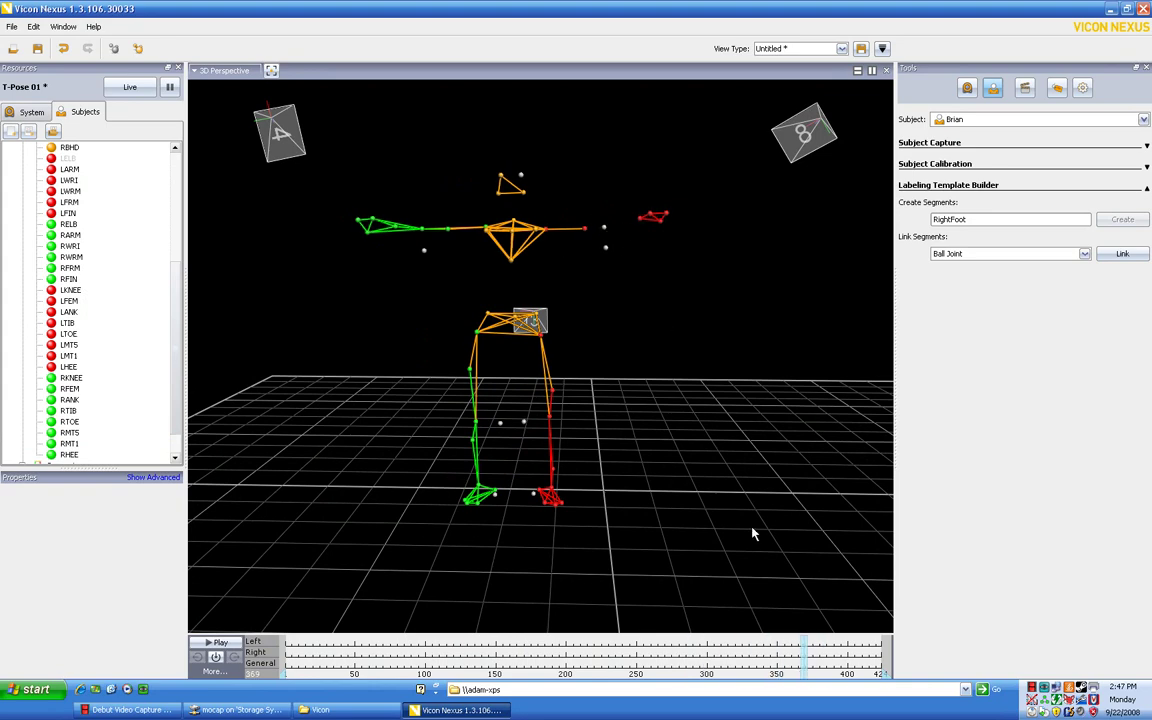
drag(803, 655, 283, 662)
drag(376, 418, 383, 412)
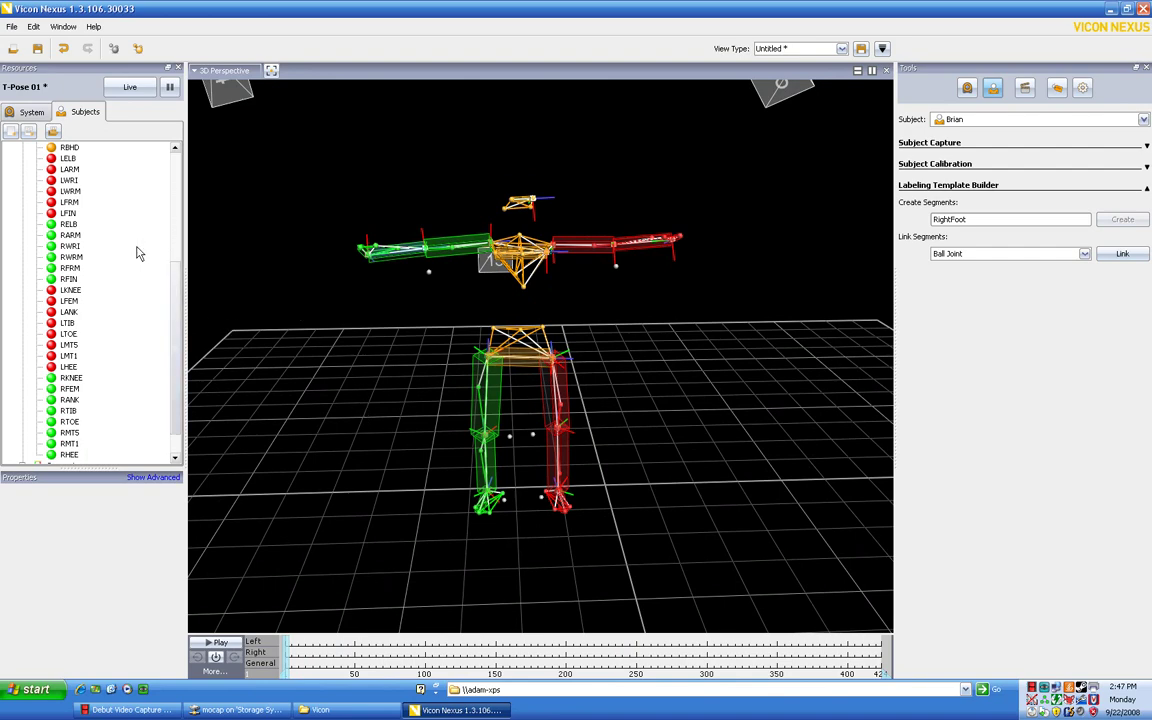
Step: Collapse the Markers list and save the subject's labeled model via Save Model
scroll(168, 297, up, 5)
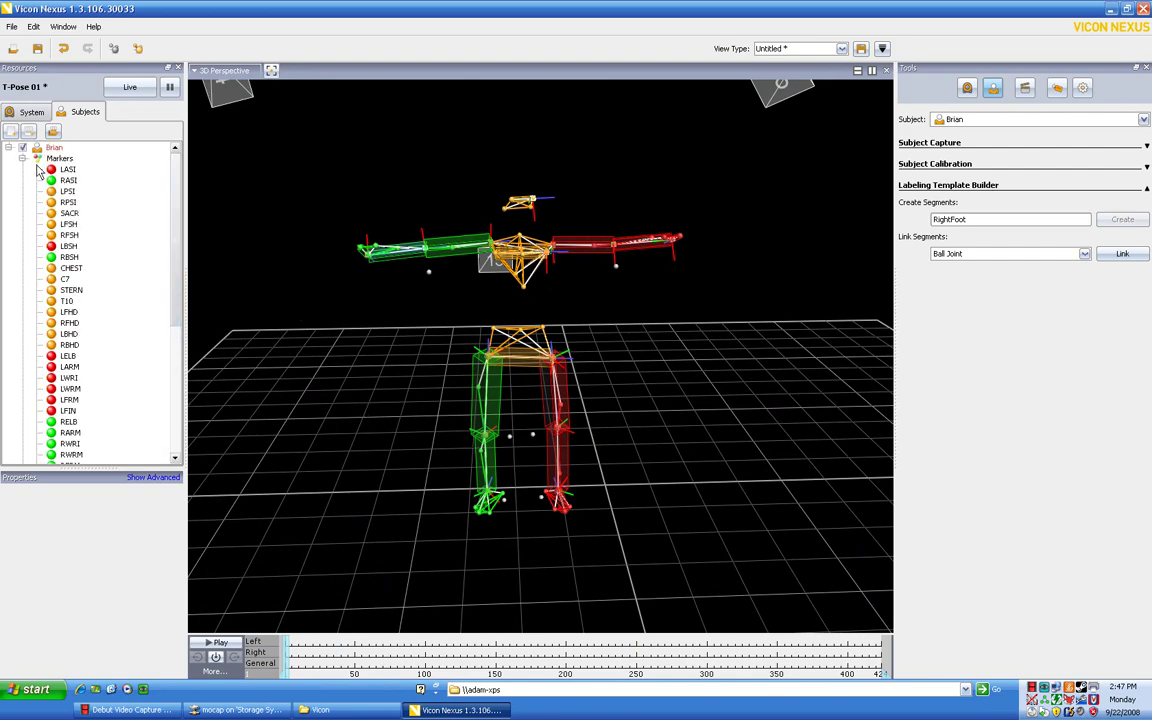
click(22, 158)
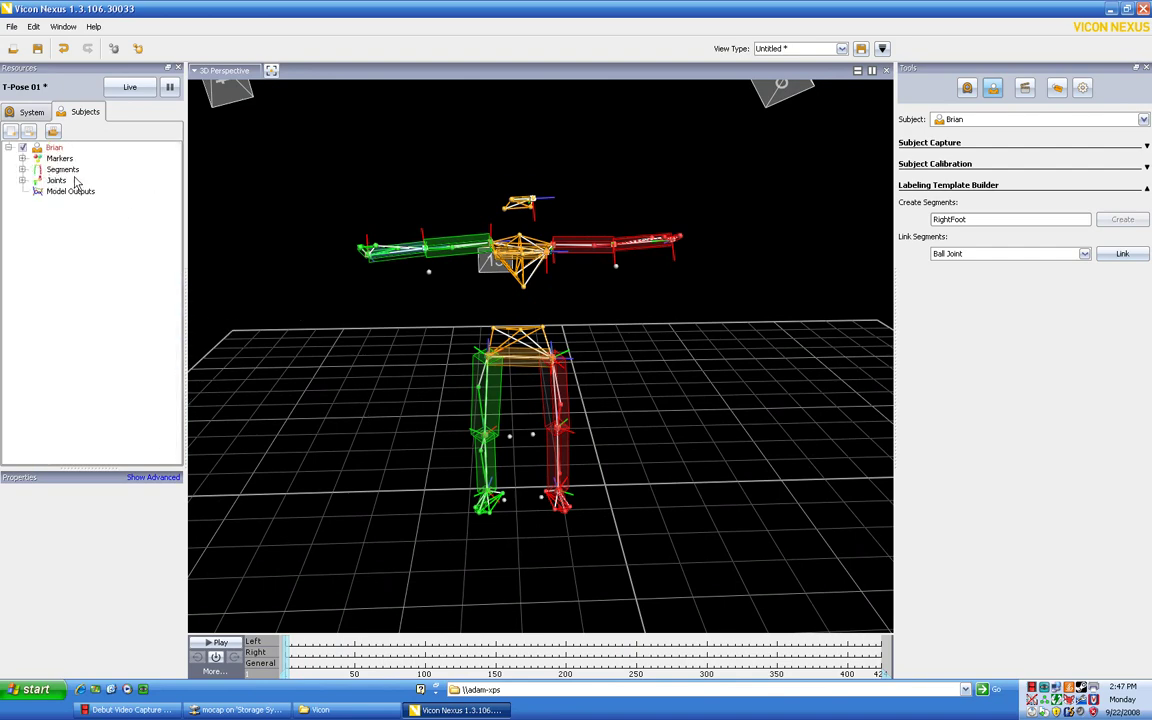
right_click(37, 148)
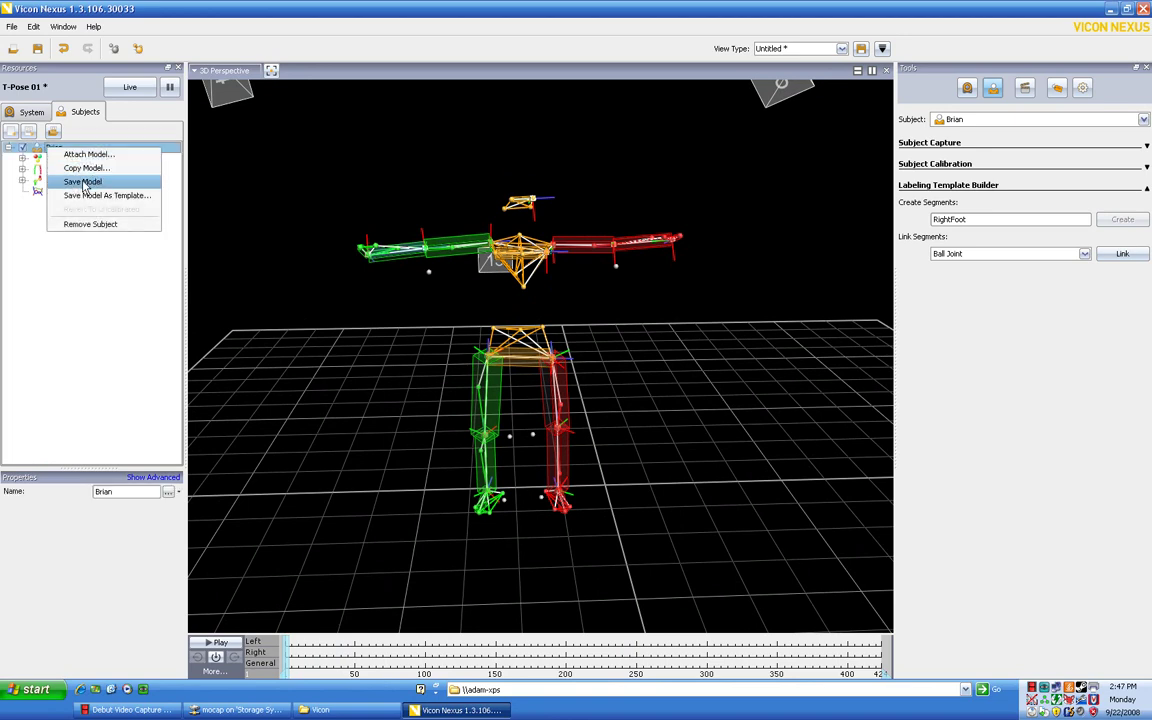
click(84, 183)
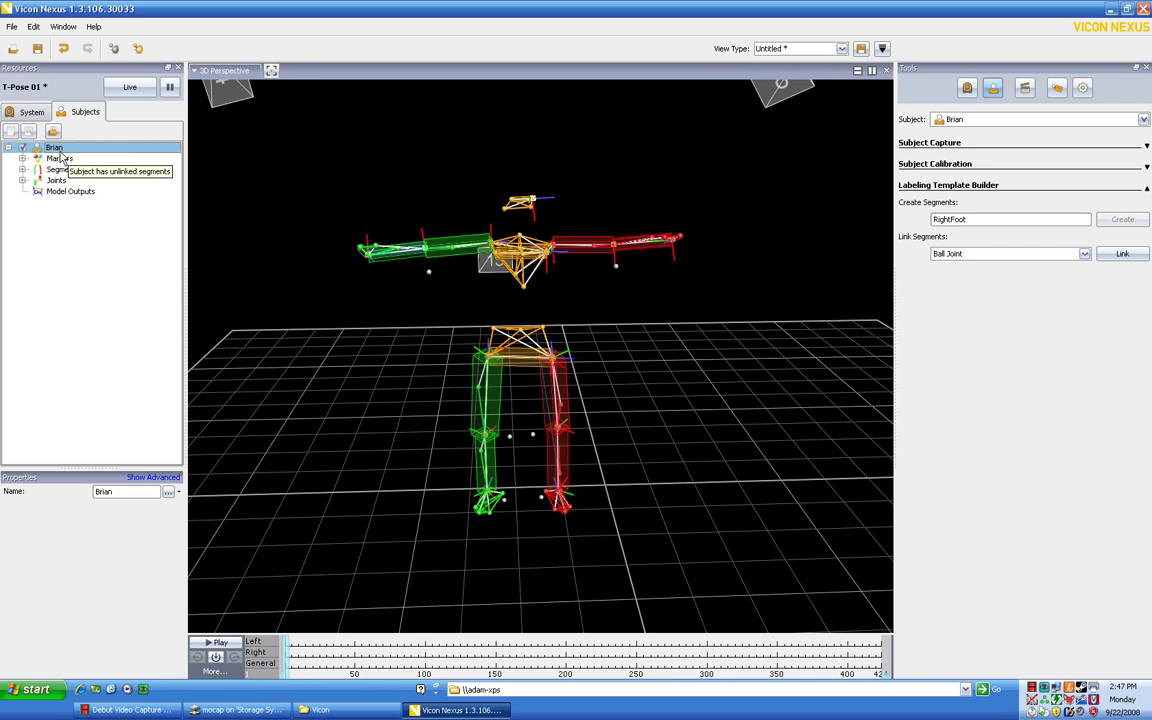
Step: Save the model as template 'Intro to MoCap 2008 Template' in My Documents > Vicon
right_click(55, 147)
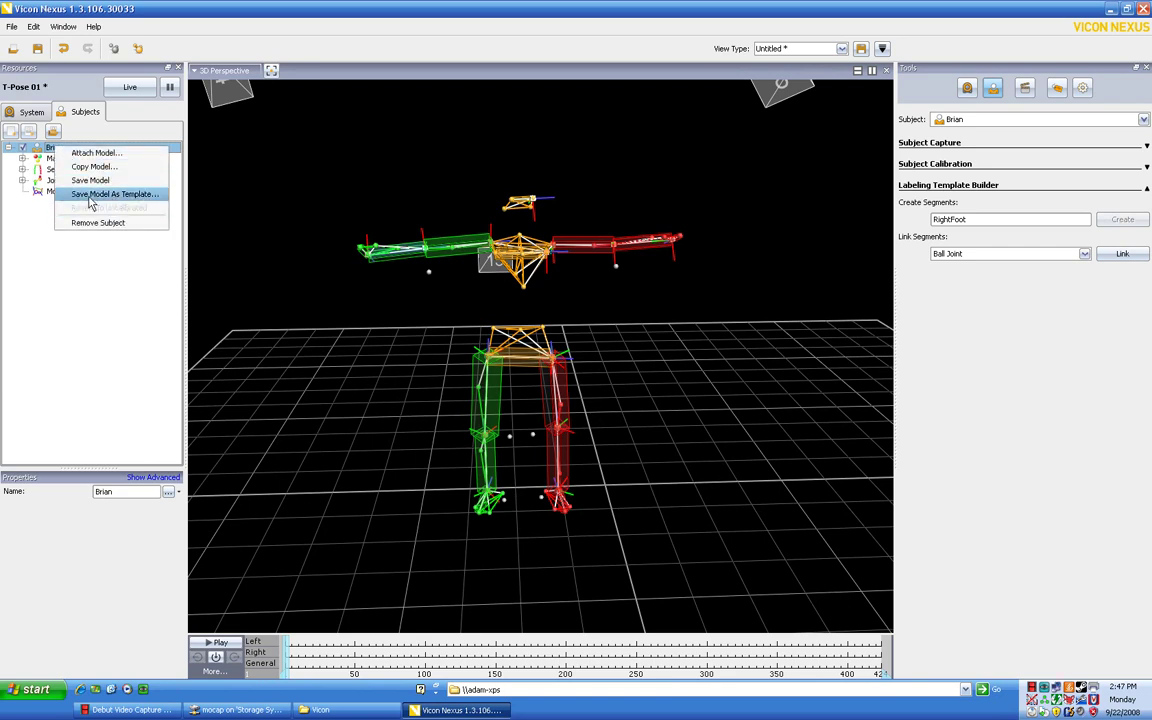
click(89, 196)
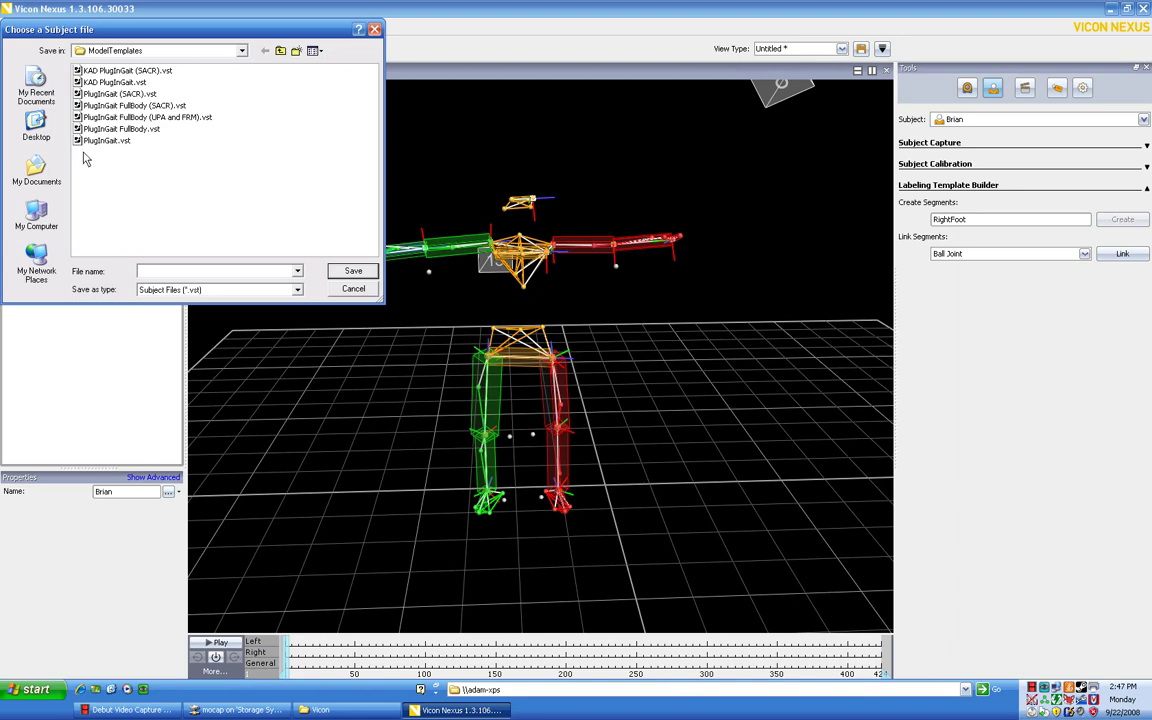
click(36, 172)
double_click(88, 222)
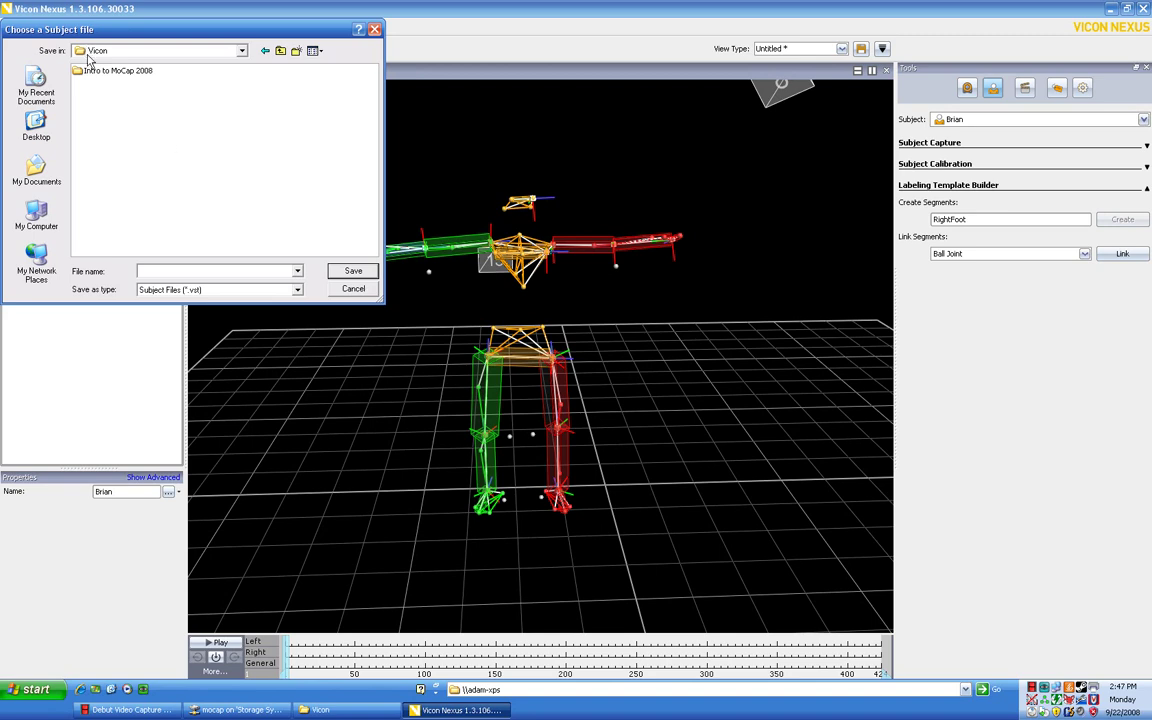
click(161, 273)
text(Intro)
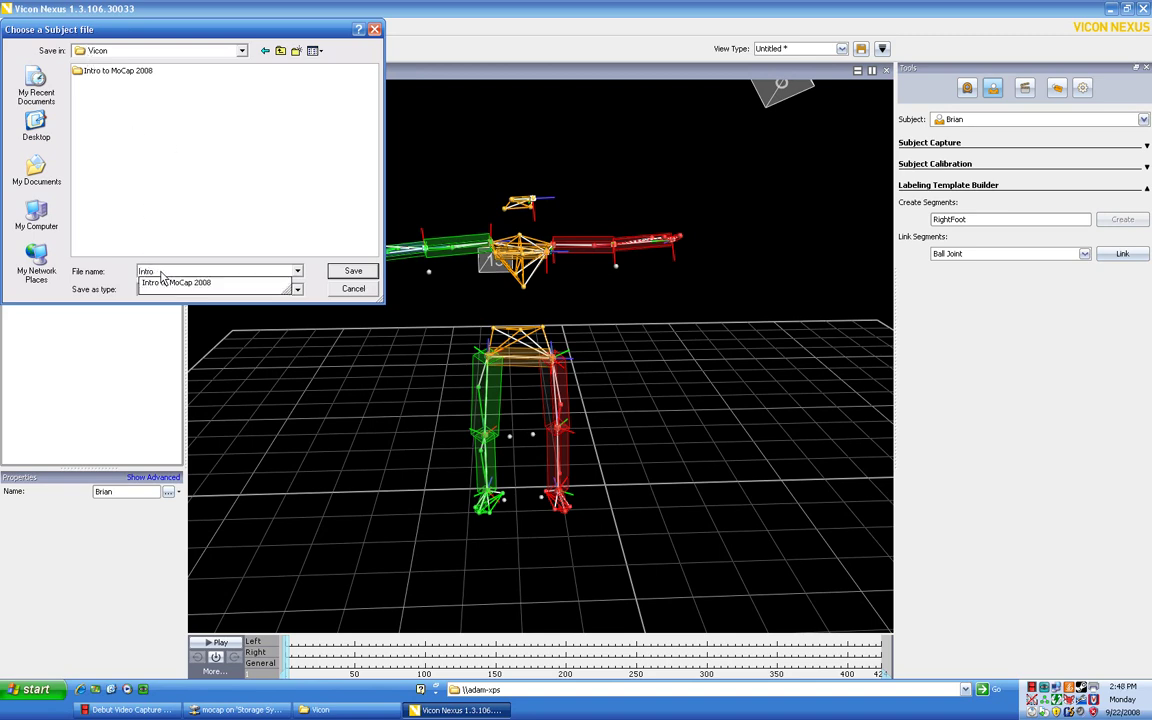
key(Down)
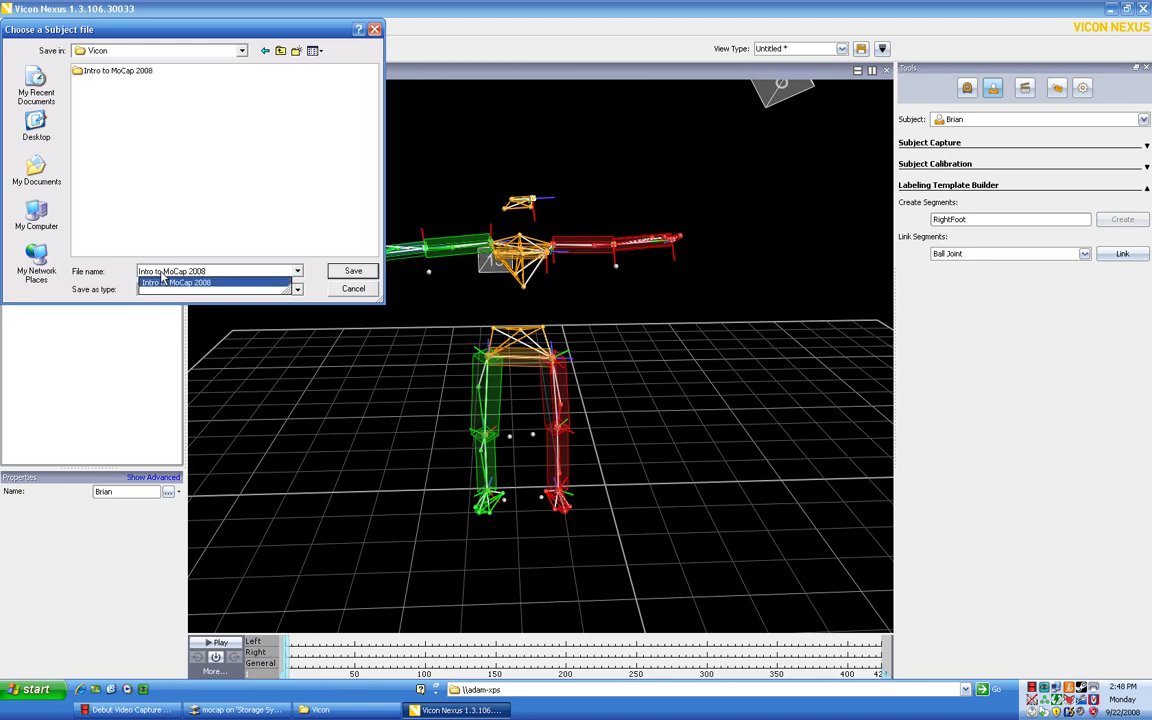
key(Return)
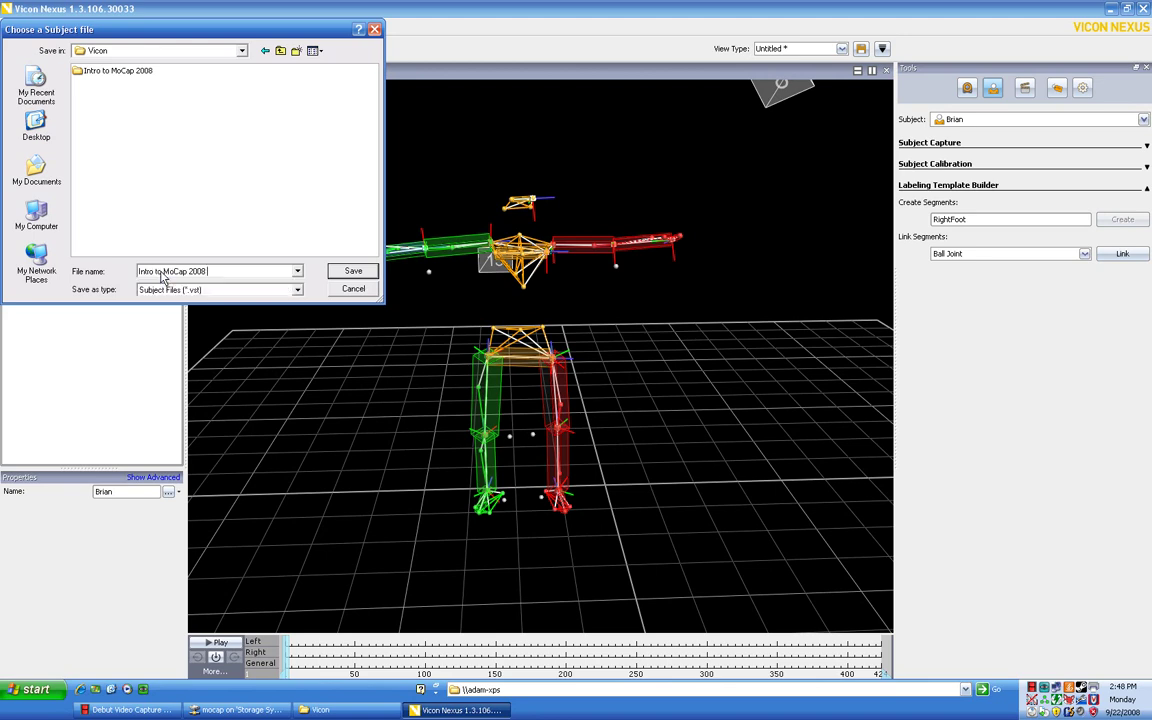
text(Template)
key(Return)
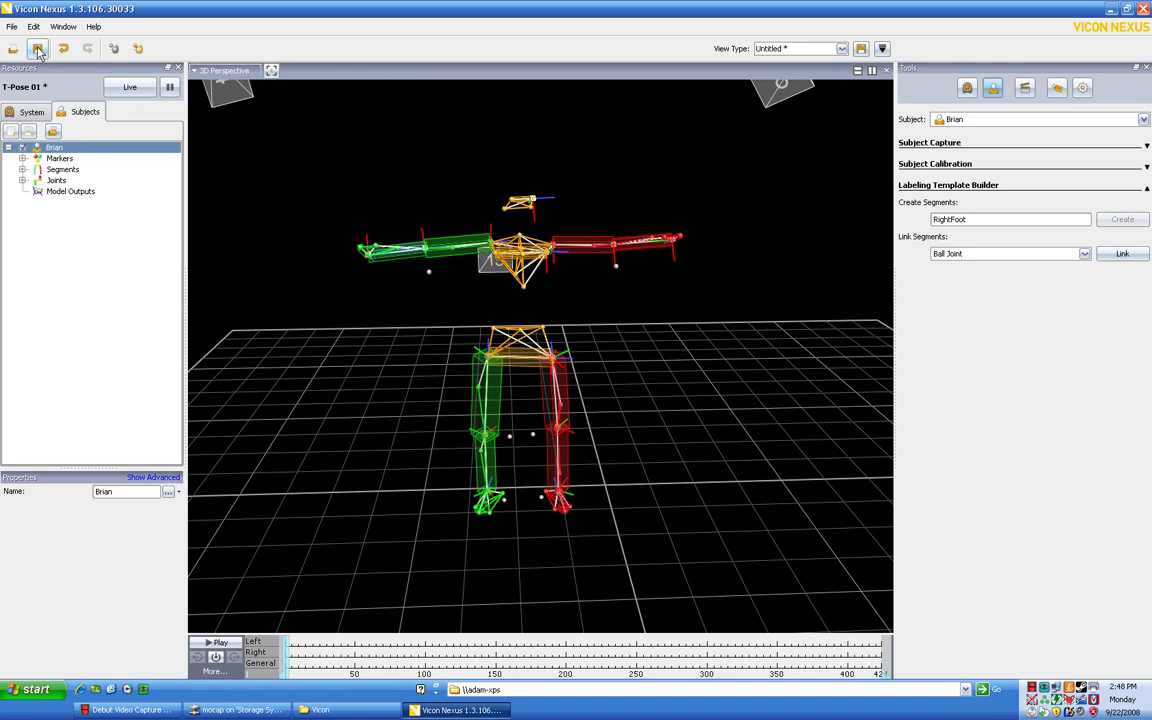
Step: Save the T-Pose 01 trial with the toolbar Save button
click(12, 26)
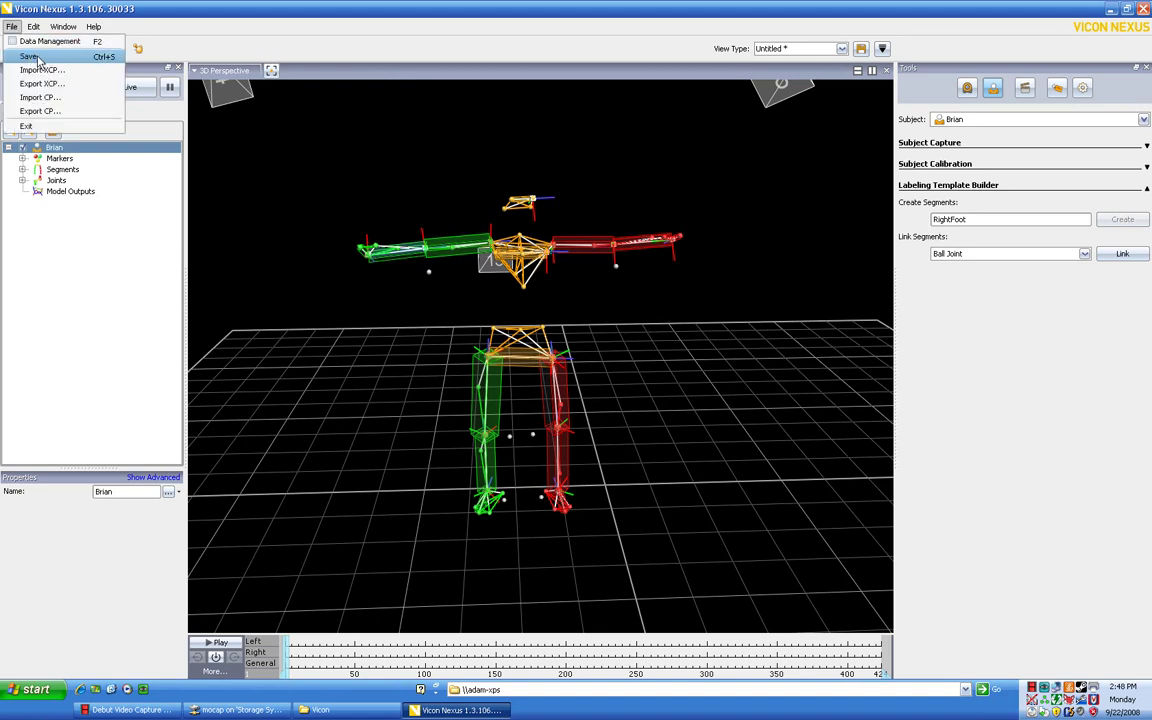
click(33, 10)
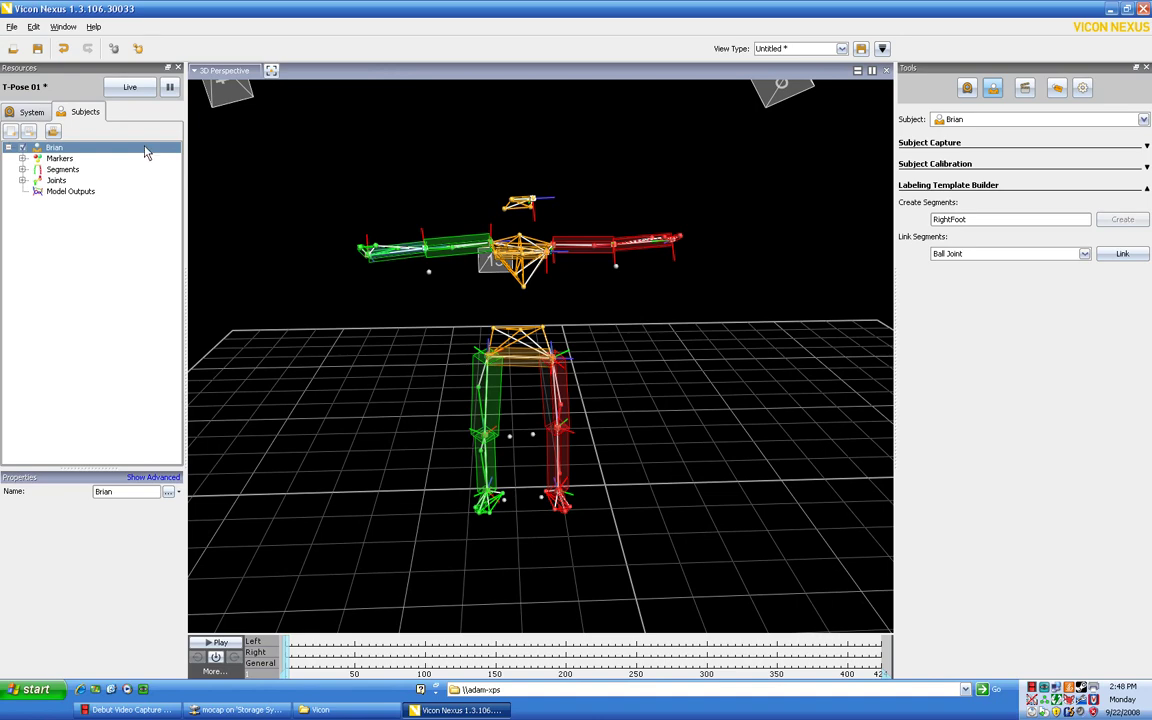
click(36, 50)
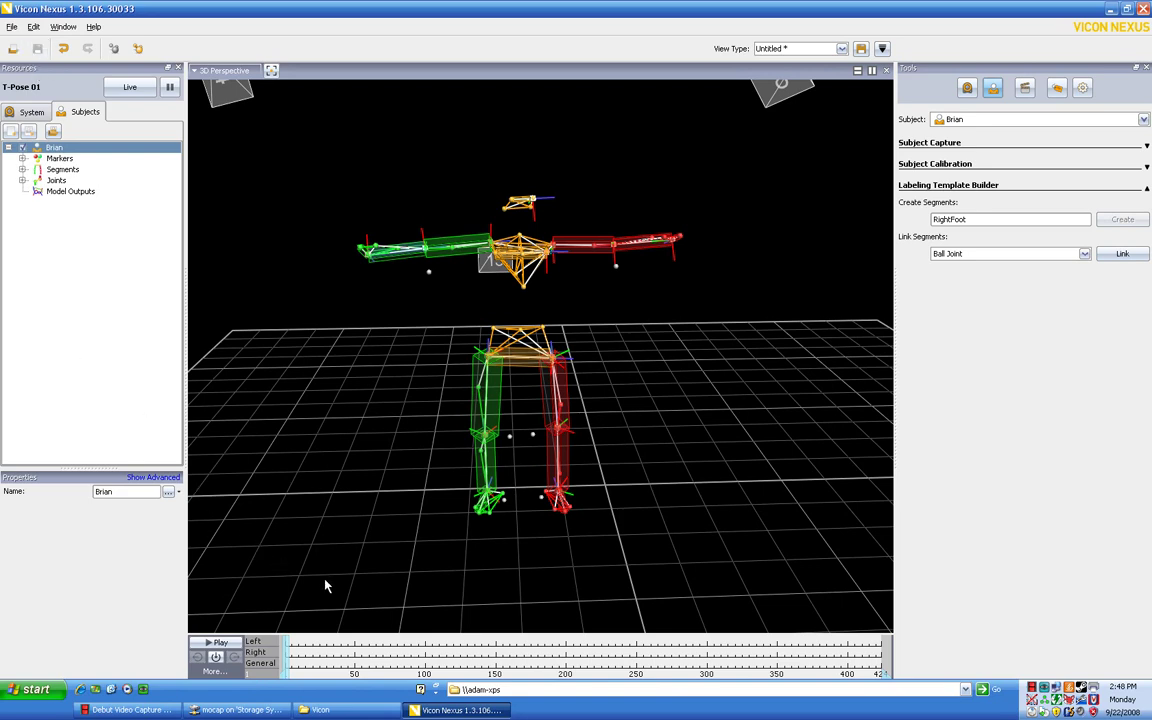
mouse_move(160, 160)
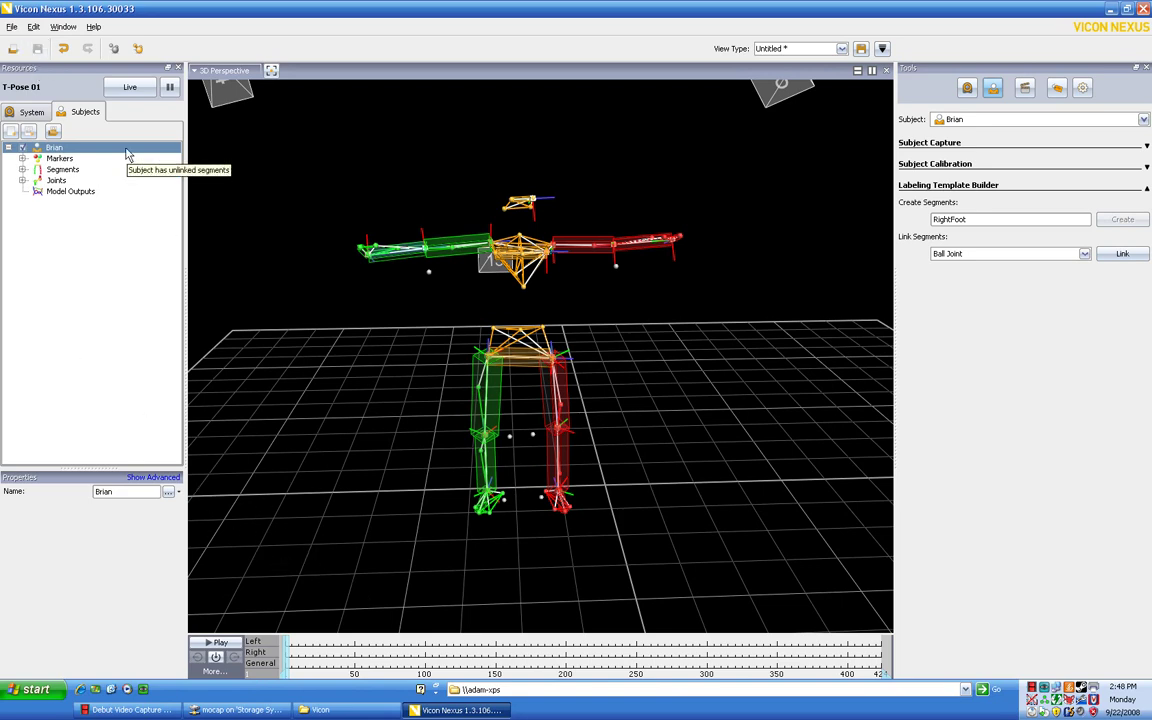